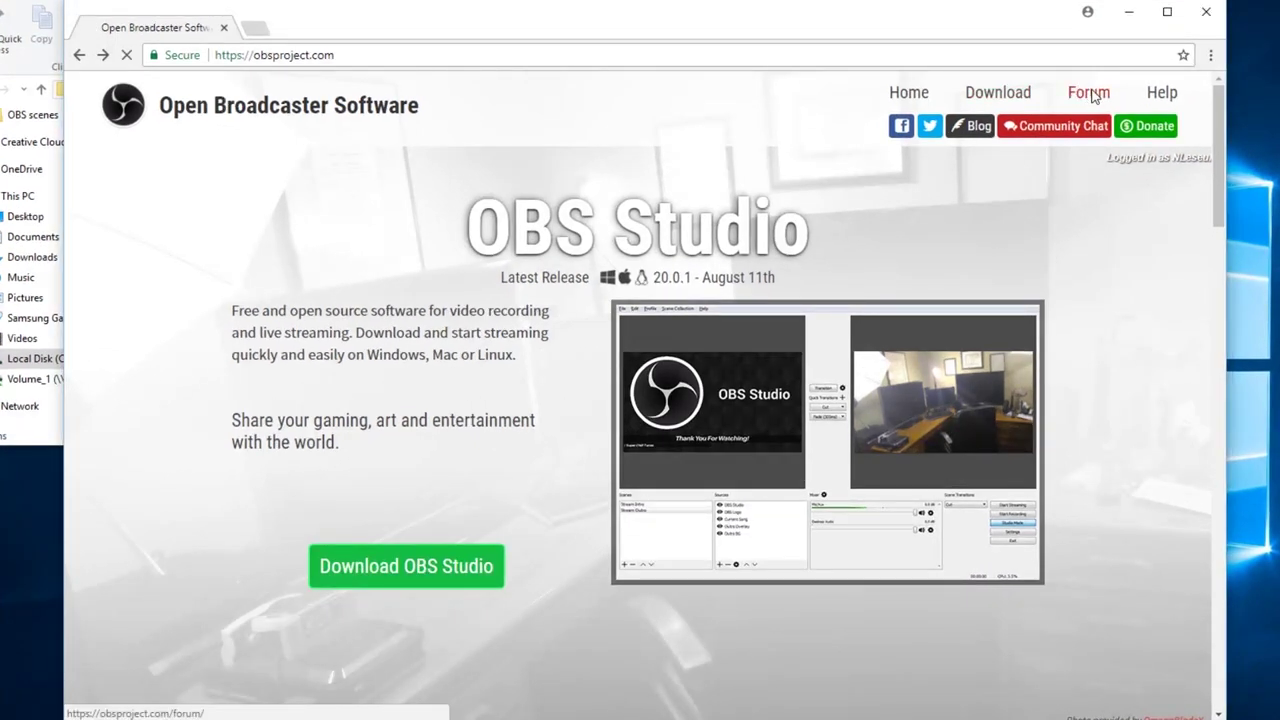
- Browse the OBS forum's Resources list and open the obs-ghostscript 1.1 resource page
left_click(1091, 93)
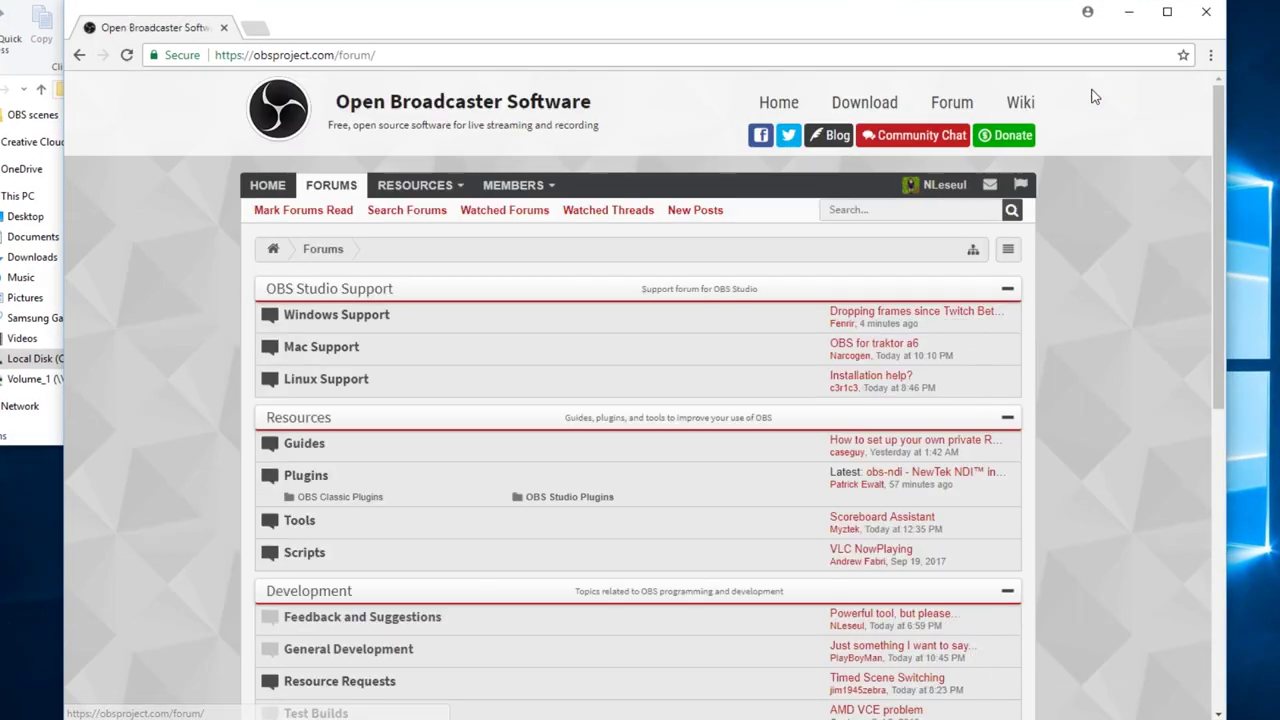
left_click(425, 186)
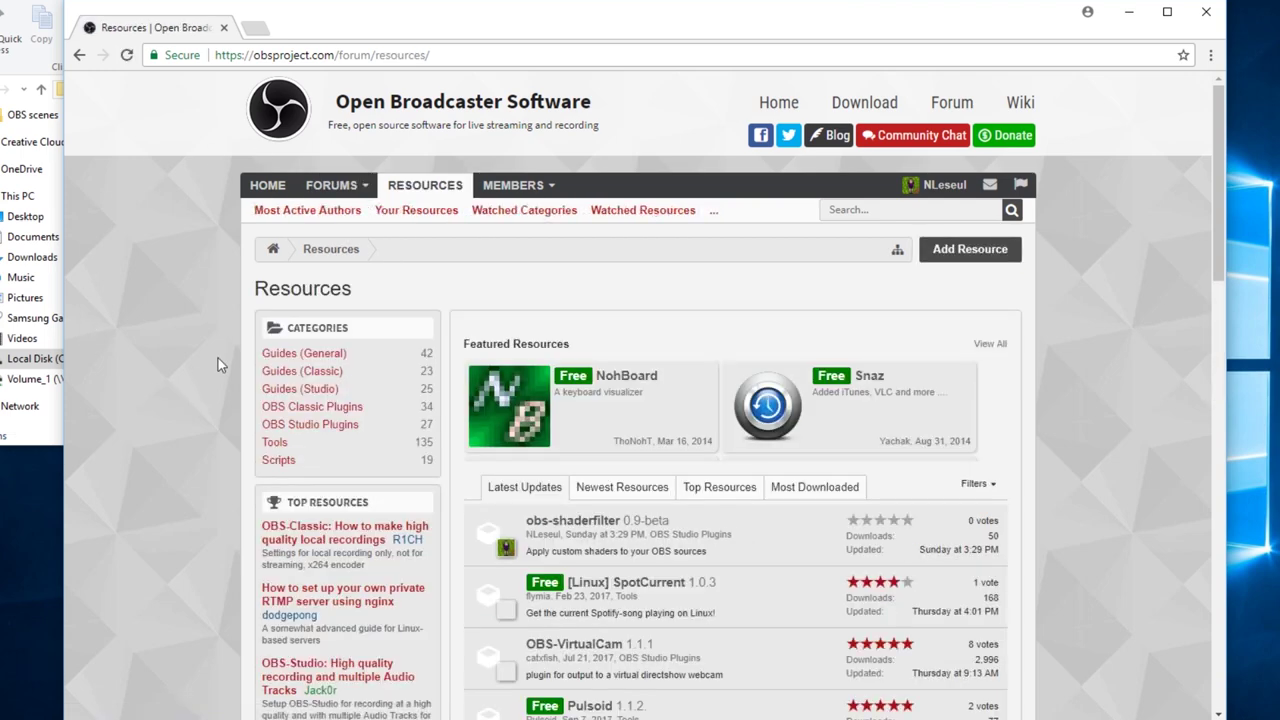
scroll(218, 358, "down", 8)
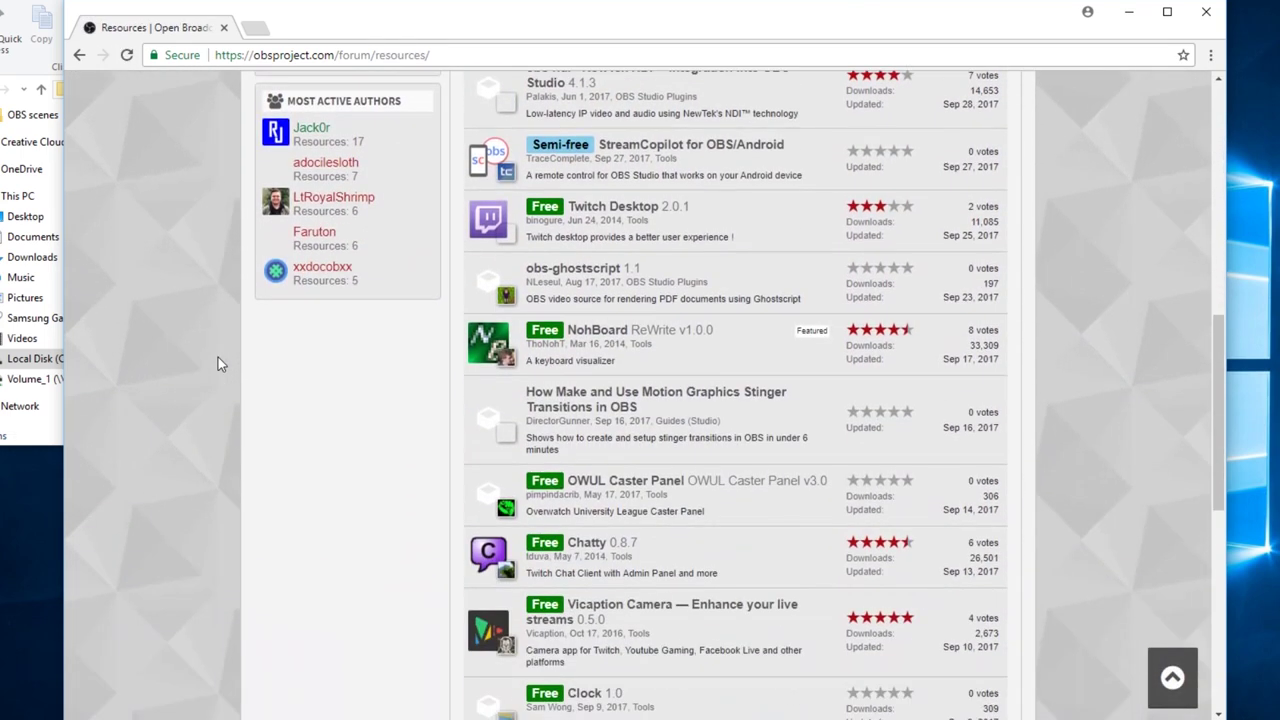
scroll(218, 357, "up", 2)
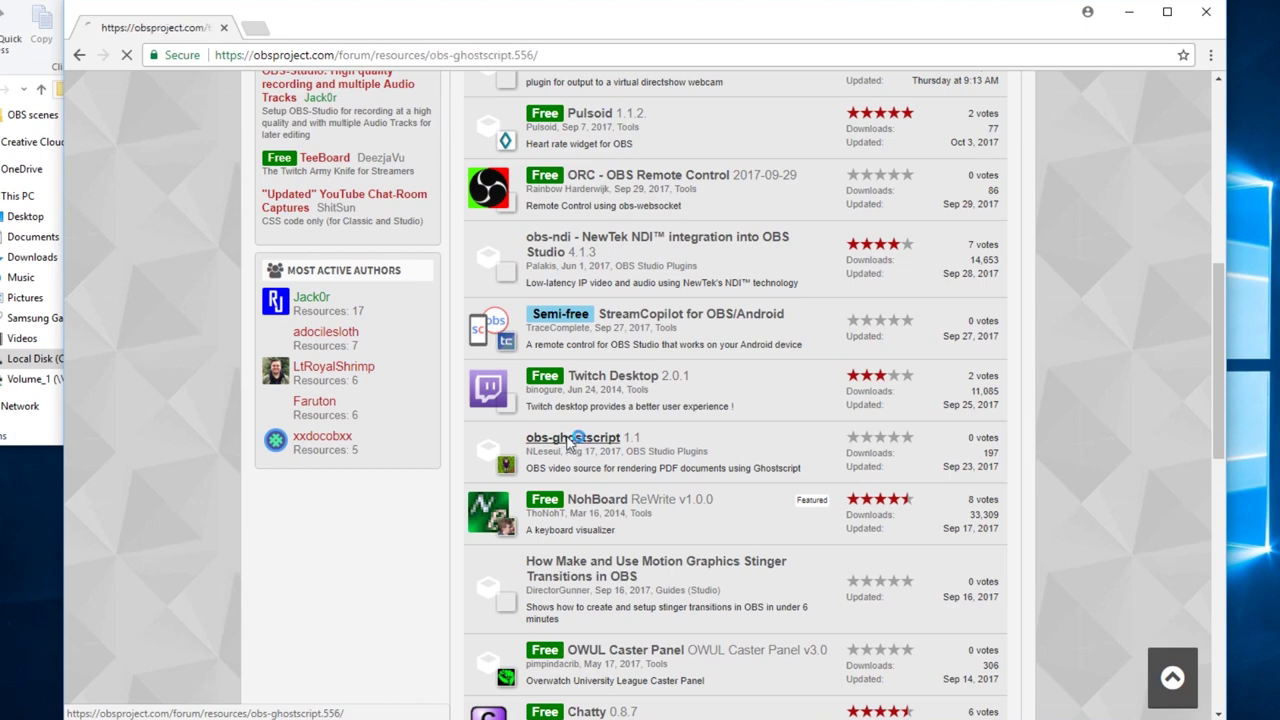
left_click(568, 443)
scroll(808, 420, "down", 1)
scroll(808, 420, "up", 1)
- Follow the external link to GitHub and download obs-ghostscript-win.zip from release v1.1
left_click(928, 298)
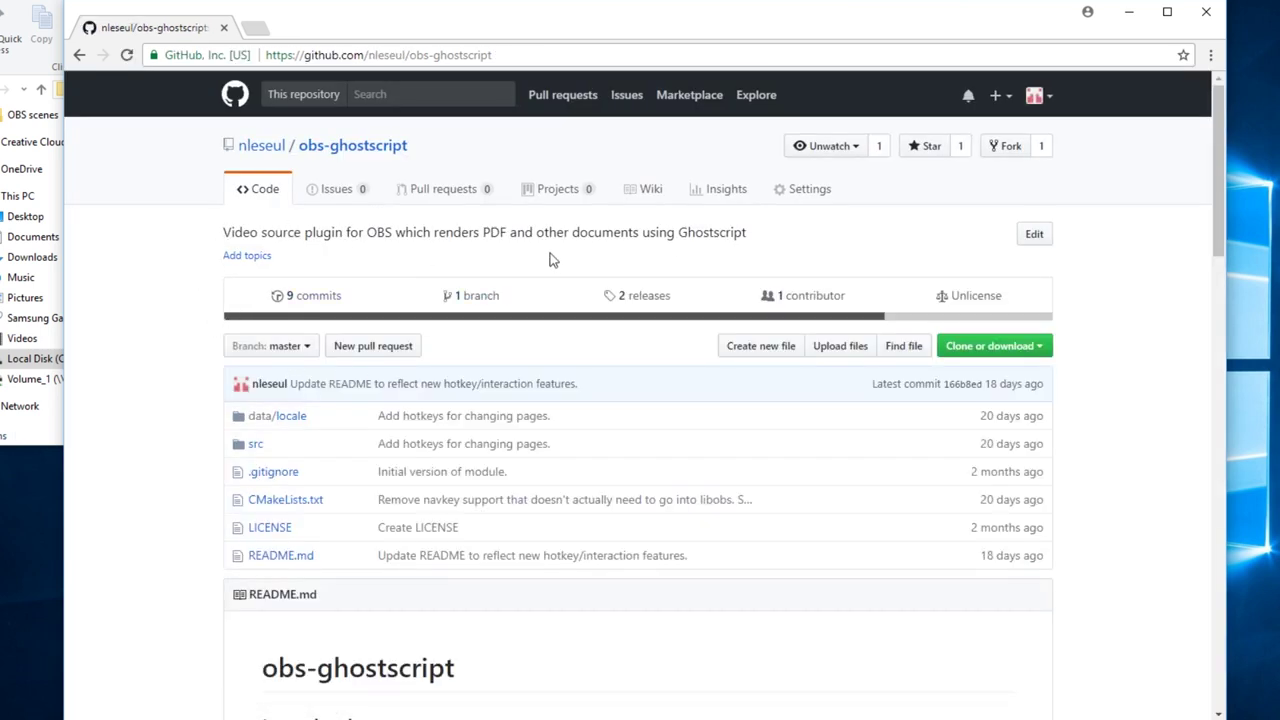
left_click(630, 301)
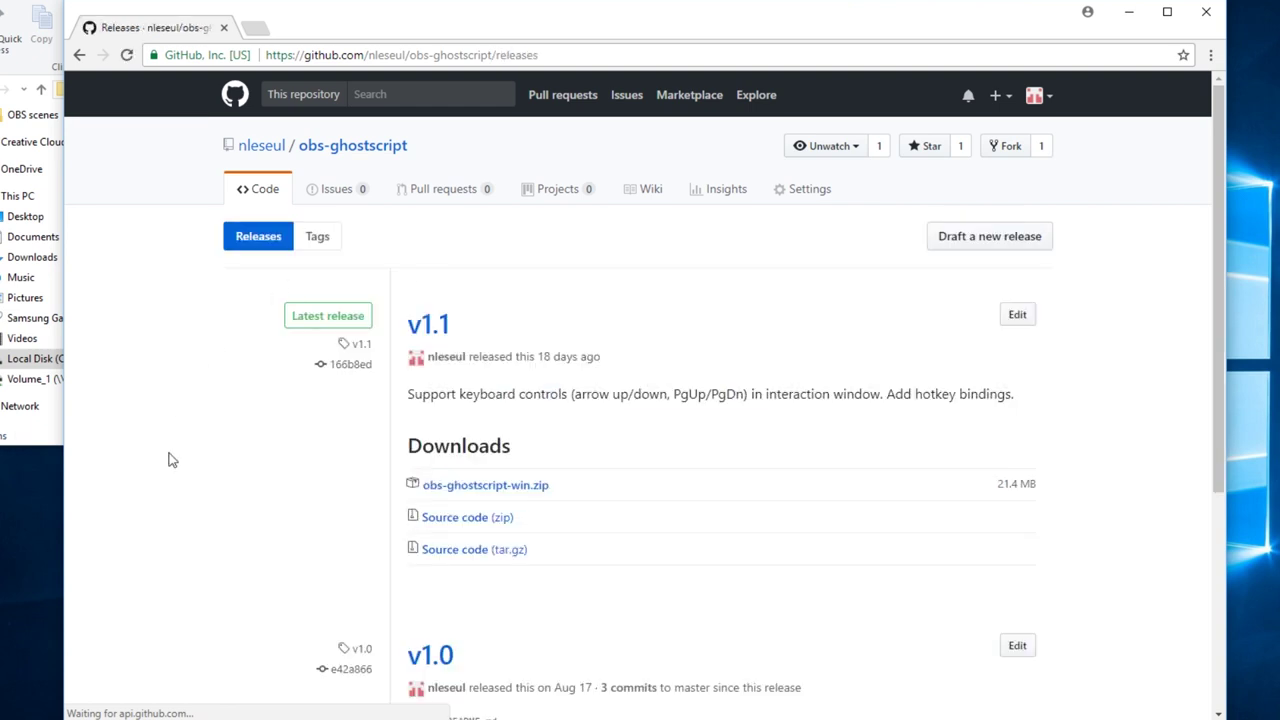
left_click(500, 490)
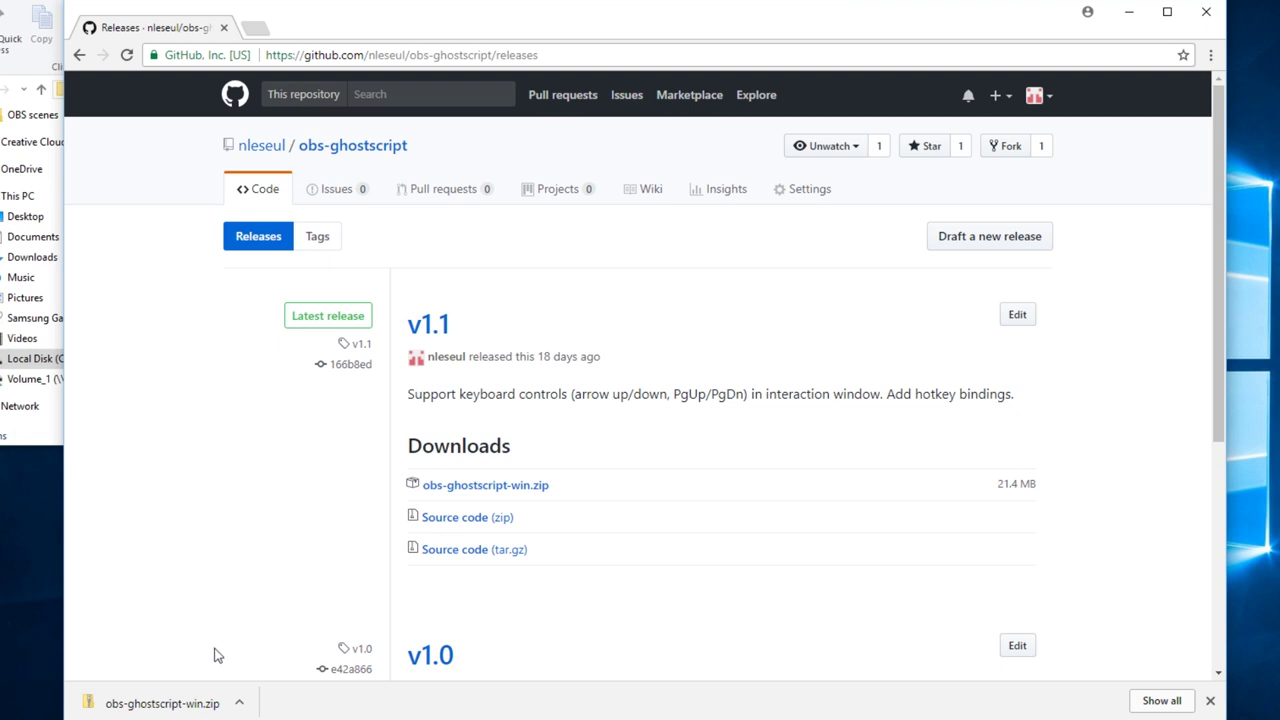
- Copy data and obs-plugins from the zip into Program Files (x86)\obs-studio, replacing existing files with admin permission
left_click(140, 702)
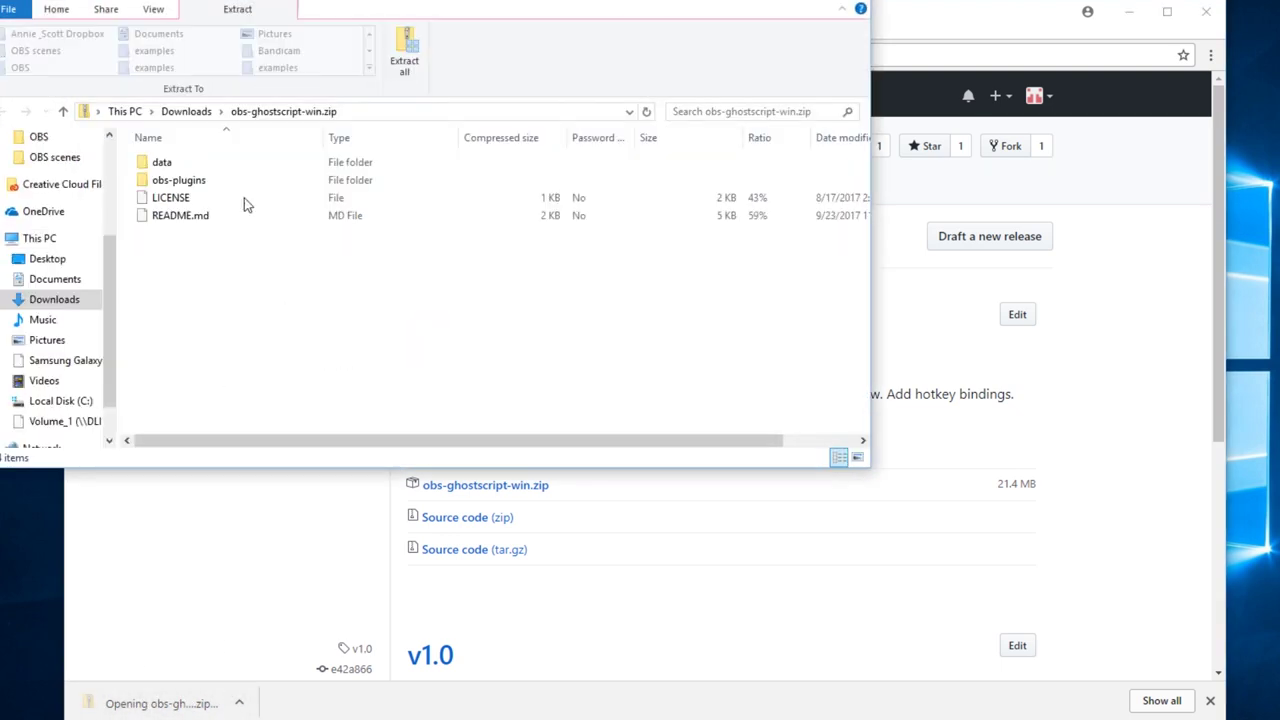
left_click_drag(318, 12, 740, 107)
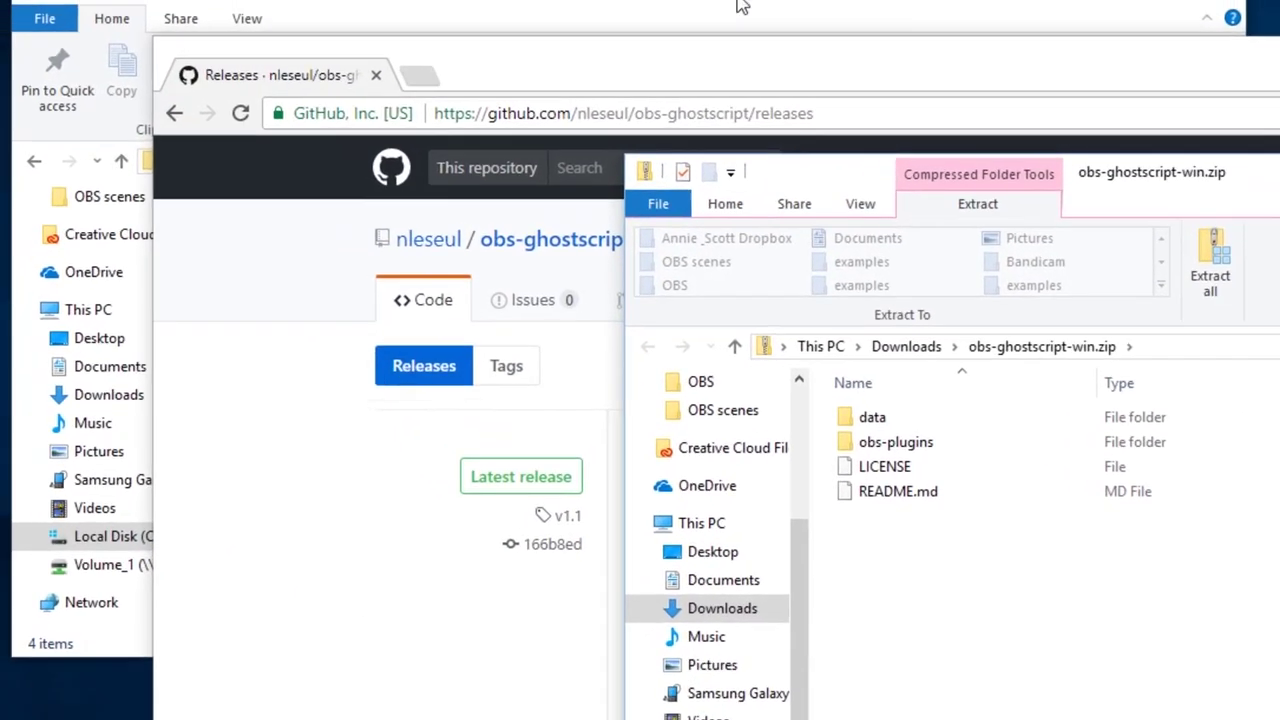
left_click(493, 0)
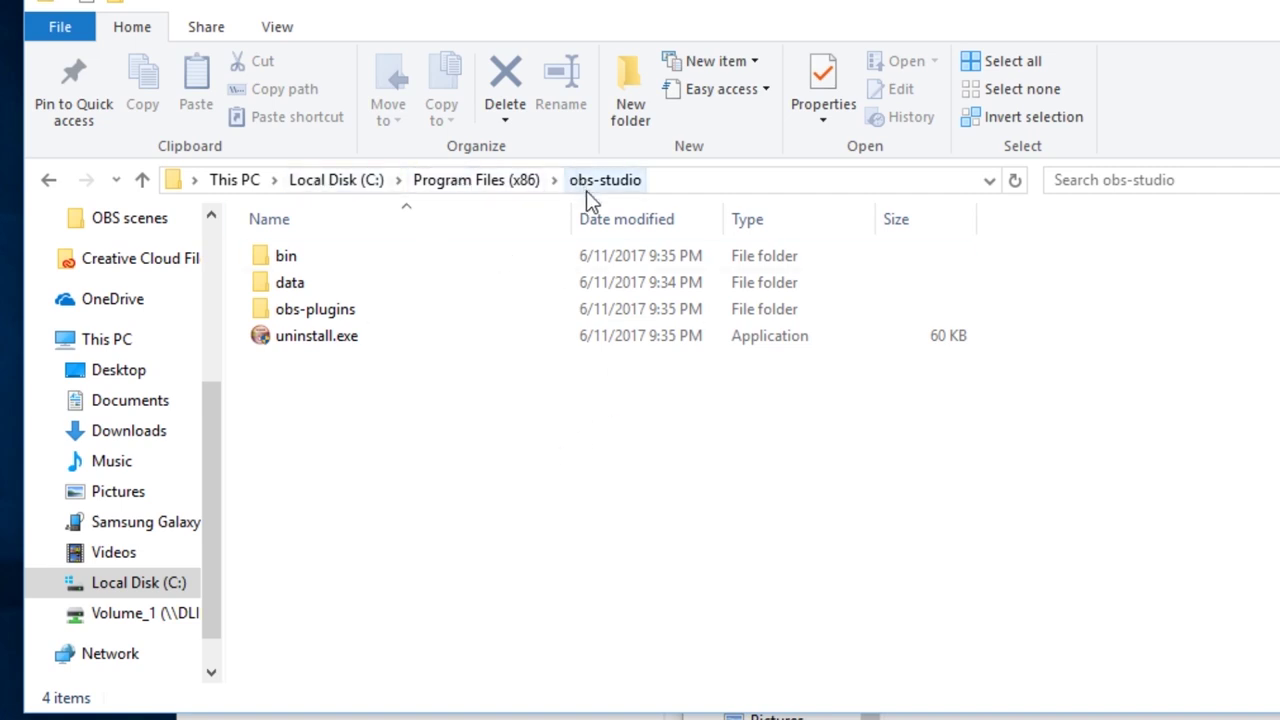
key("alt+Tab")
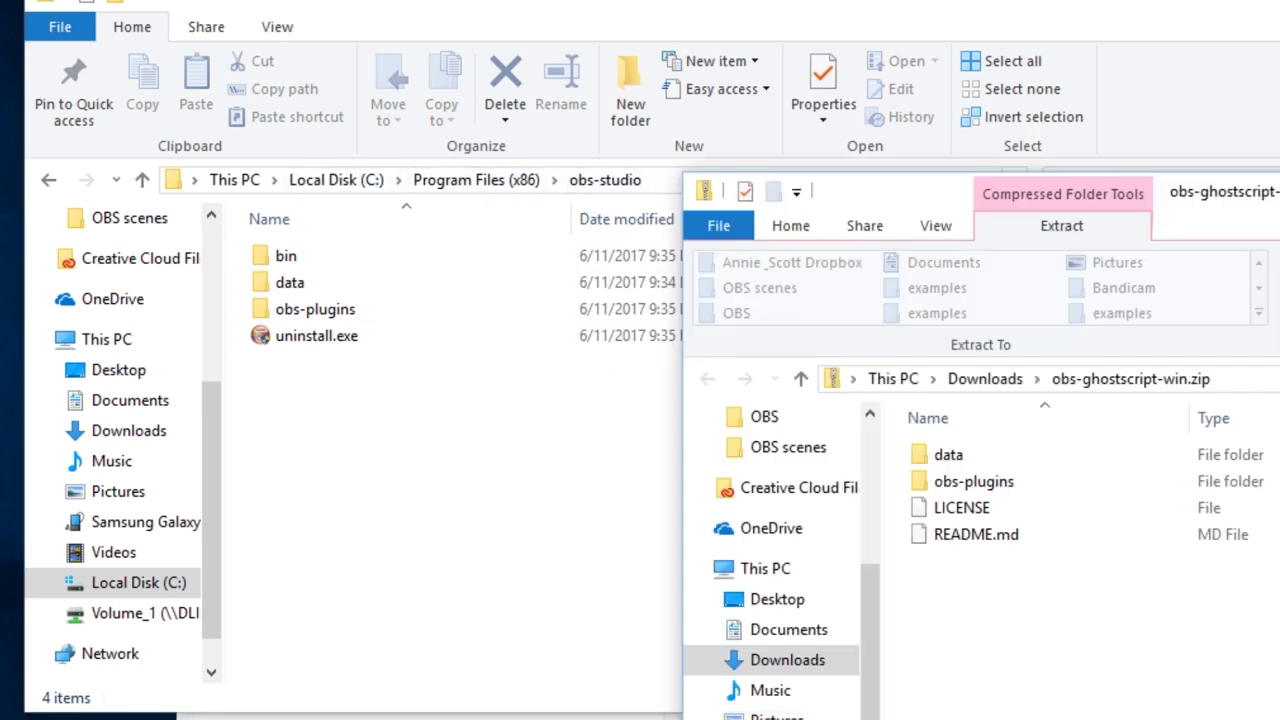
left_click(965, 456)
left_click(970, 477, "ctrl")
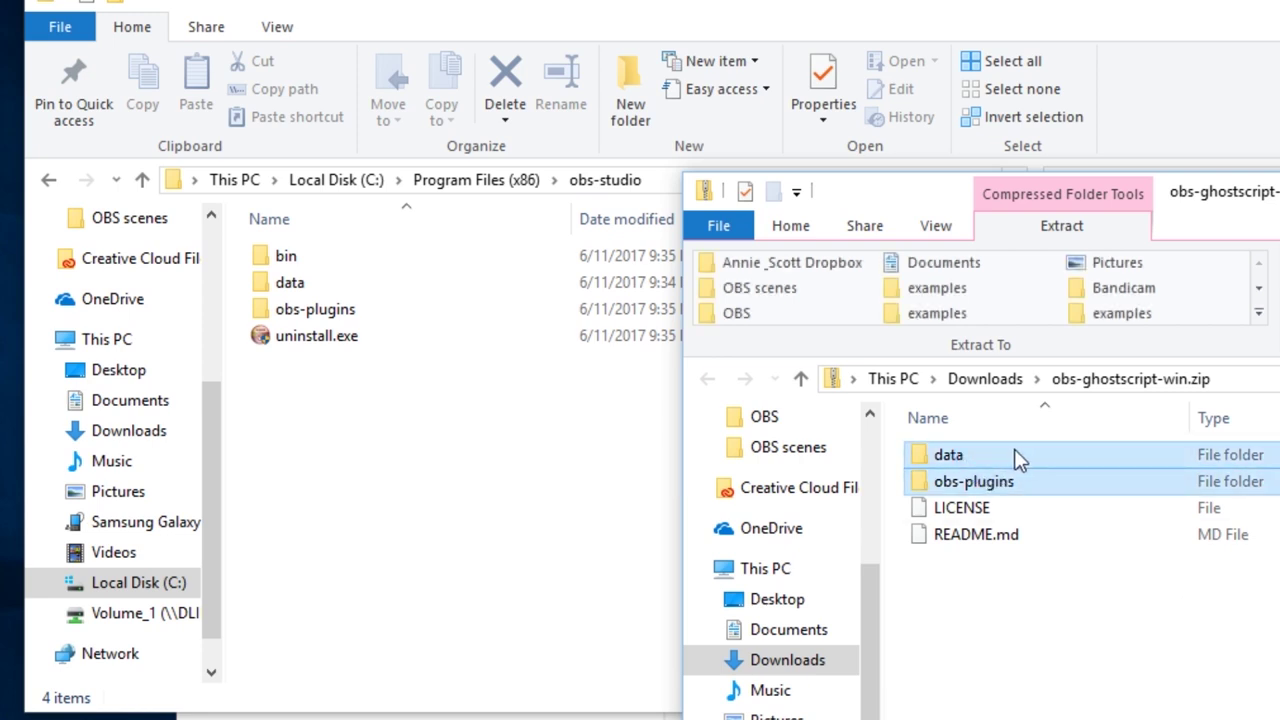
left_click_drag(1014, 449, 443, 470)
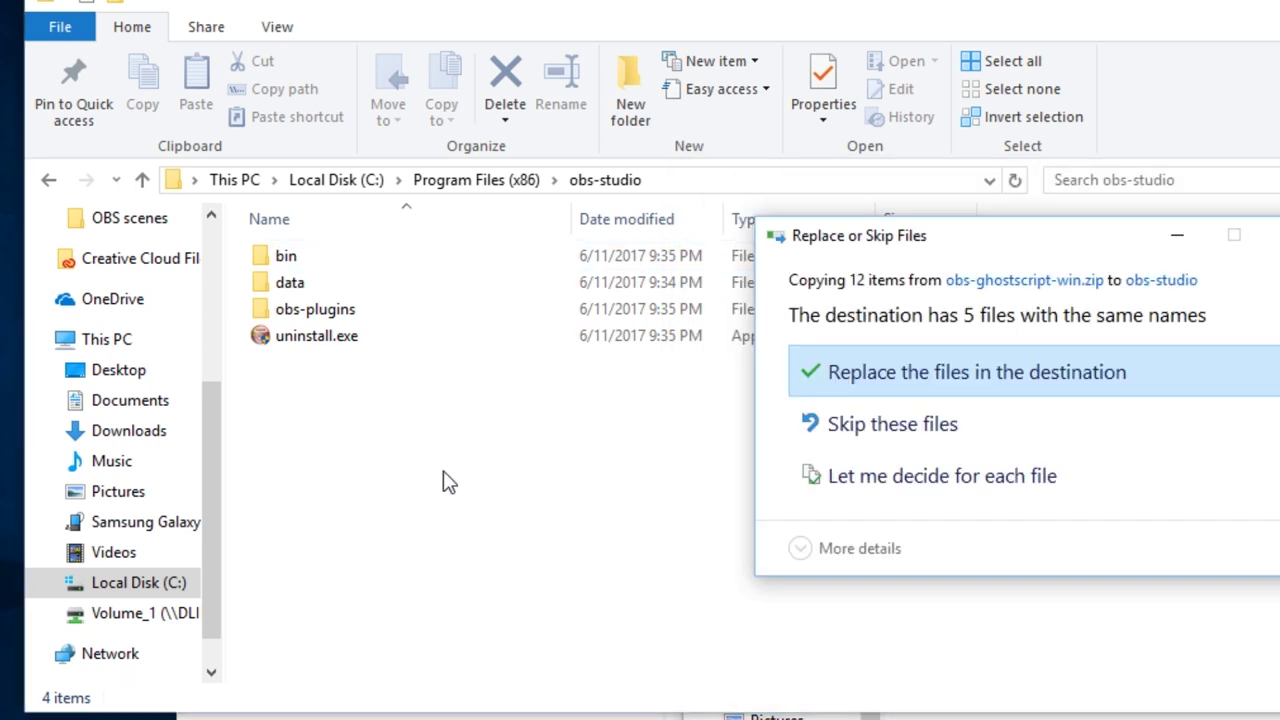
left_click(925, 371)
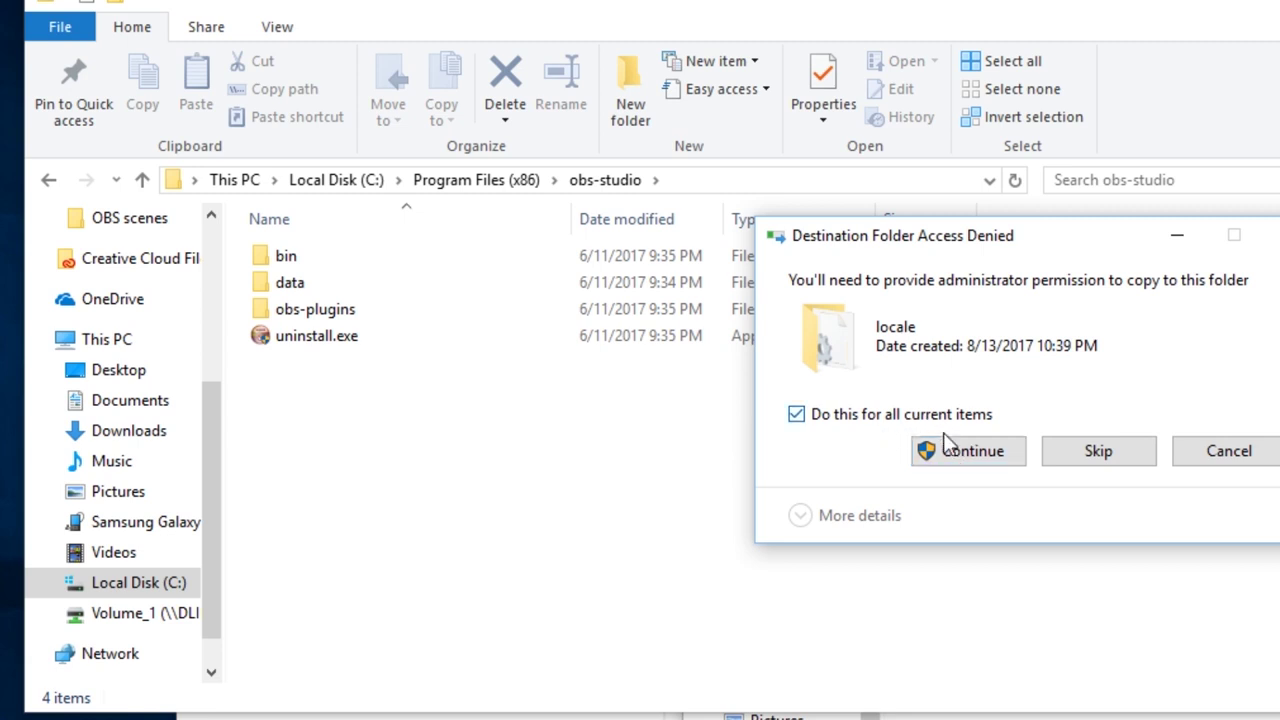
left_click(948, 453)
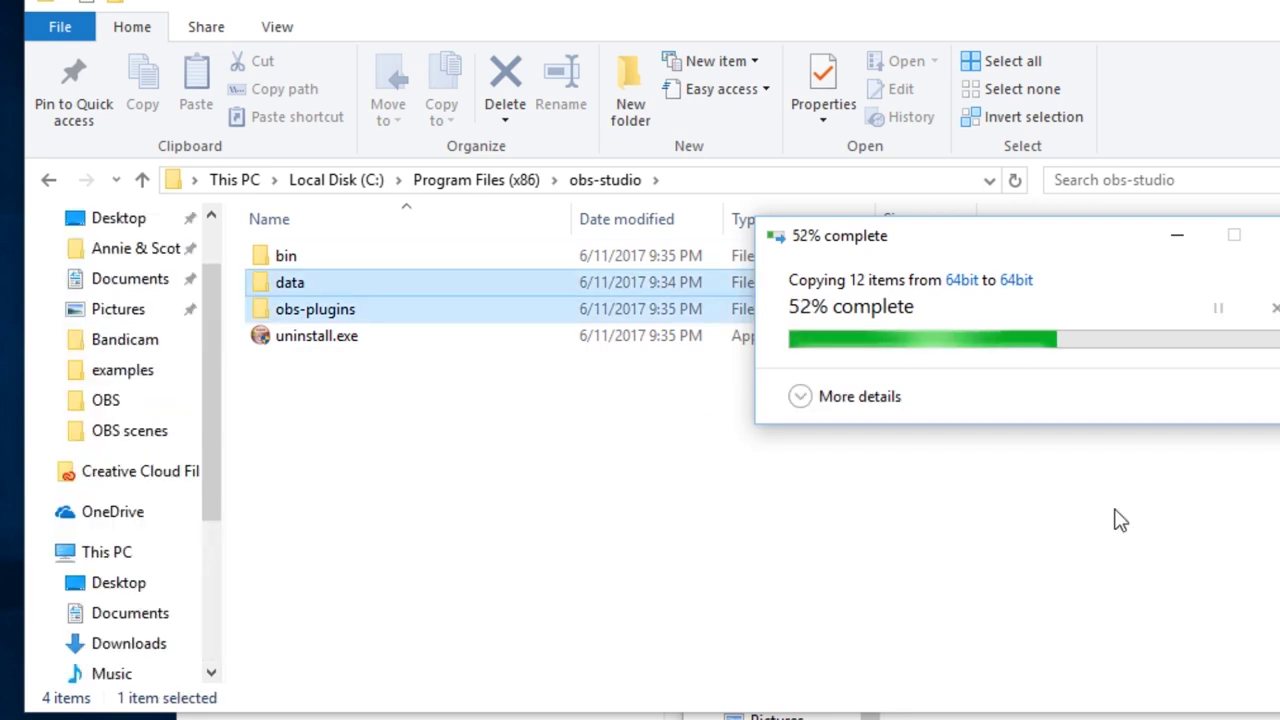
- Check the copied obs-ghostscript folder and its locale en-US.ini under obs-studio's data plugins folder
left_click(463, 447)
left_click(300, 293)
double_click(300, 293)
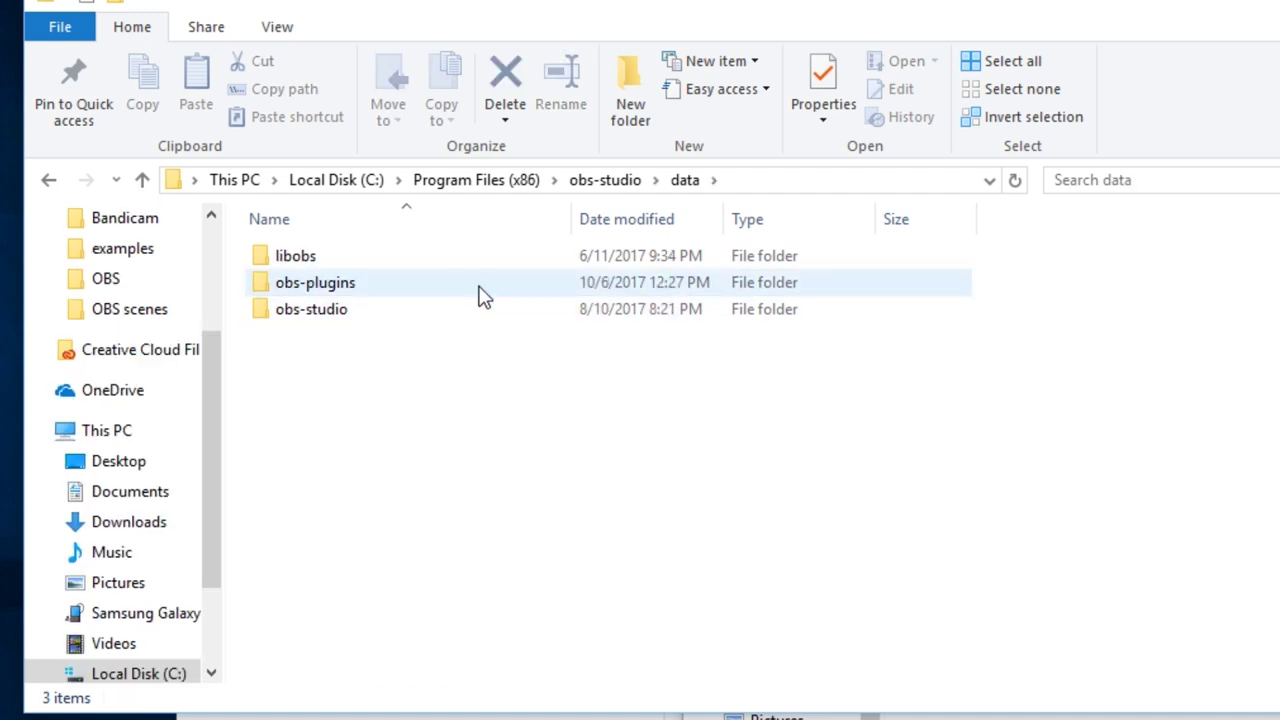
double_click(363, 290)
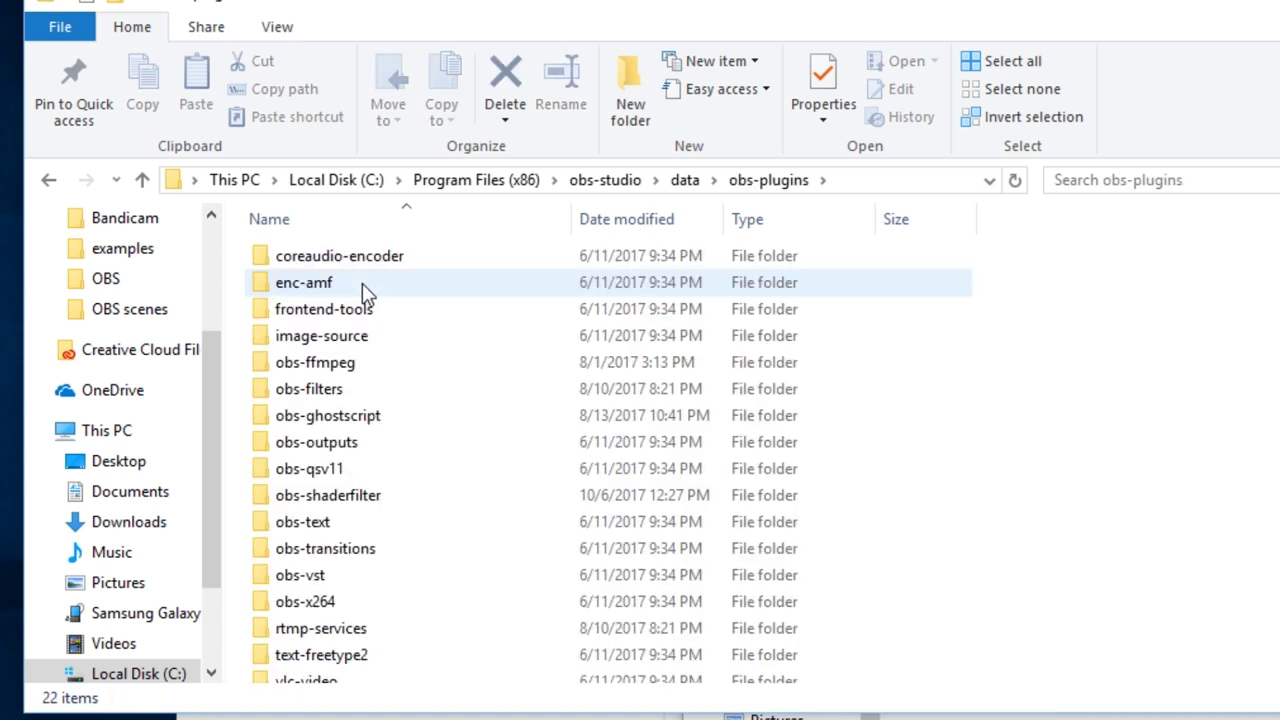
scroll(406, 490, "down", 1)
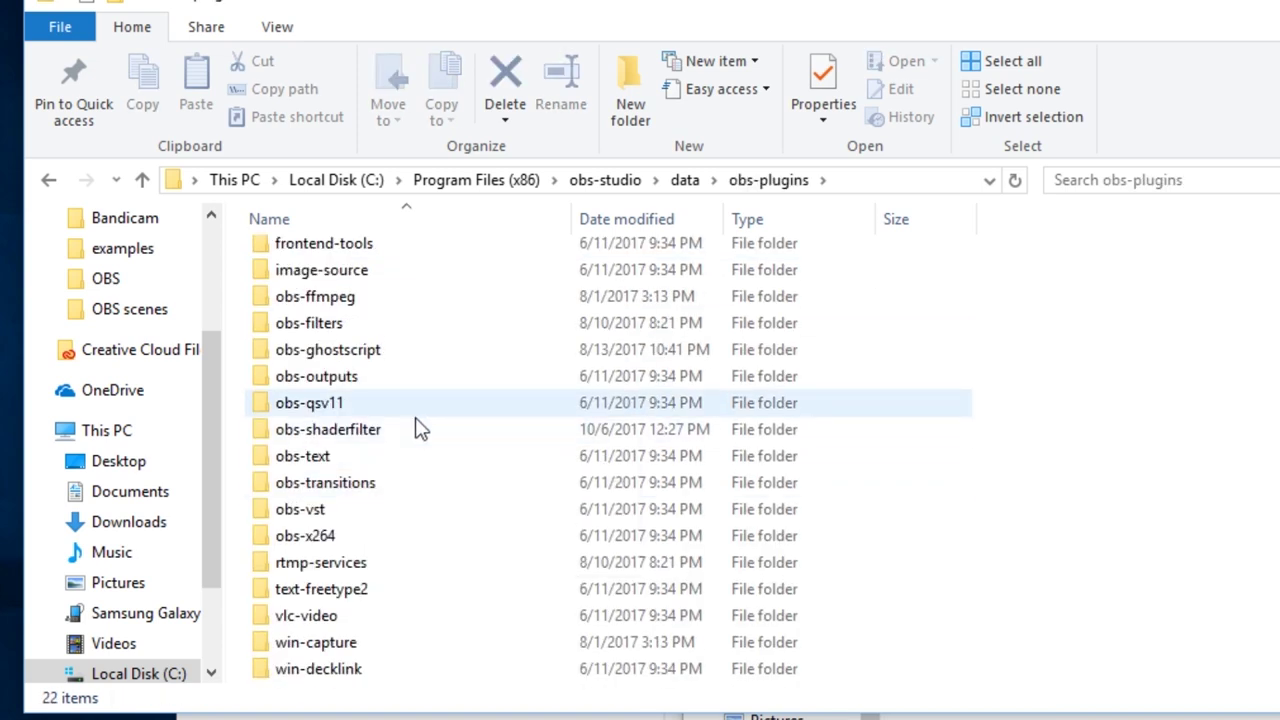
double_click(378, 358)
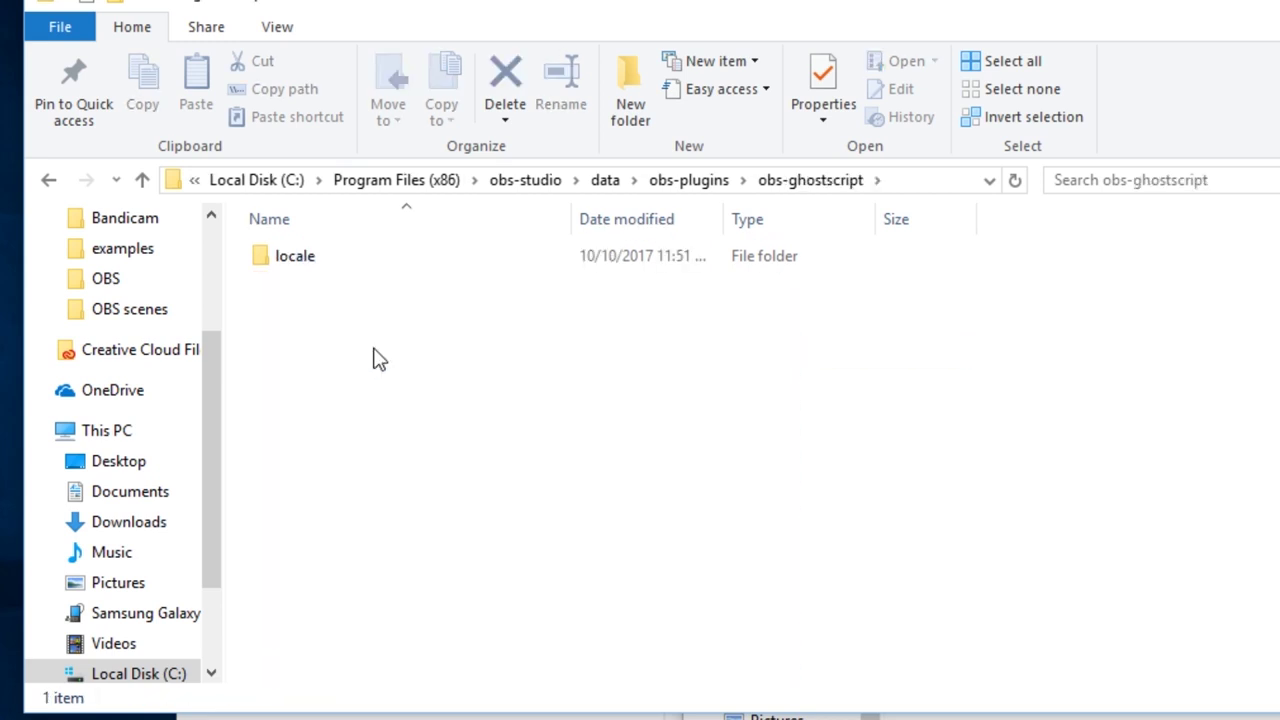
double_click(306, 258)
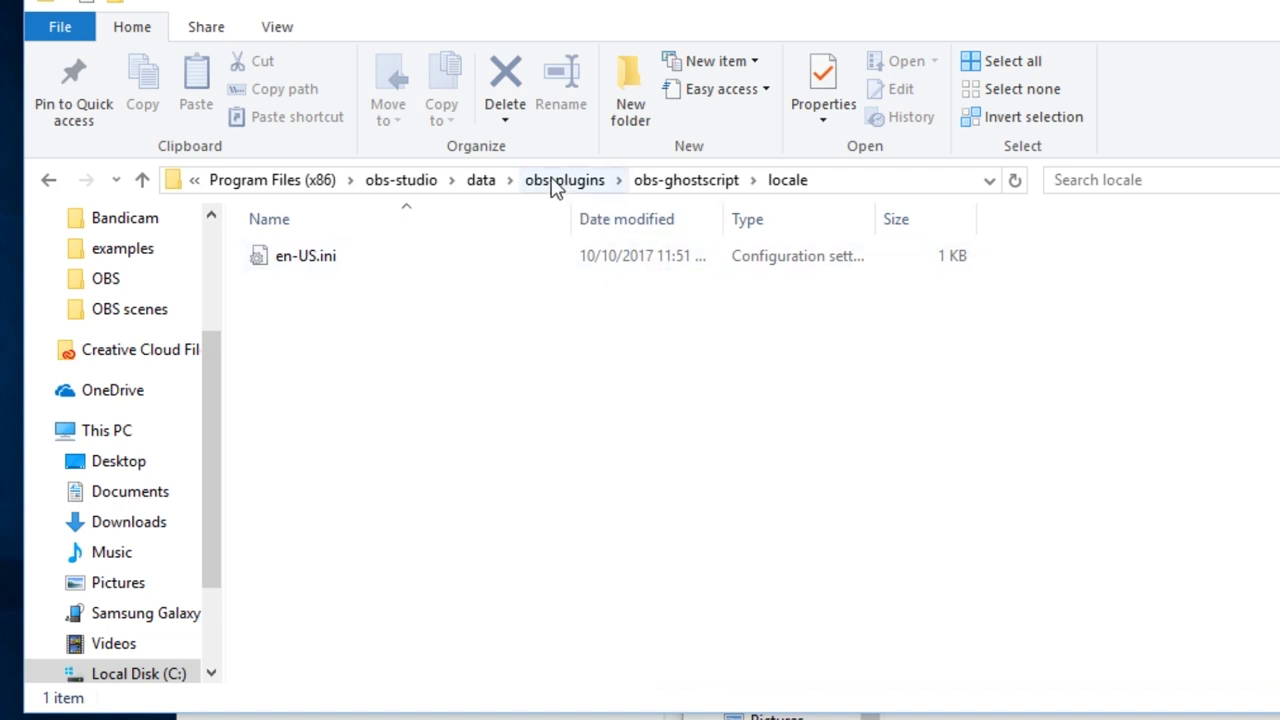
left_click(440, 182)
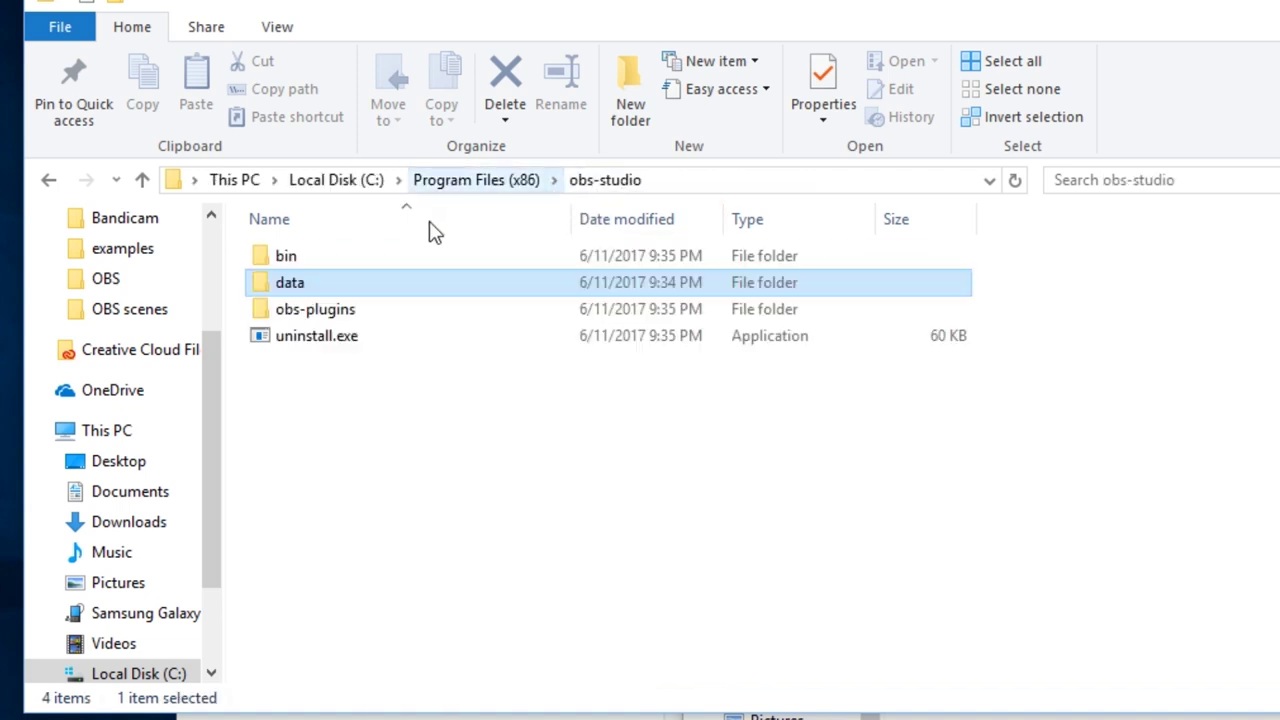
- Confirm obs-ghostscript.dll and gsdll32.dll are in the obs-plugins\32bit folder
double_click(352, 312)
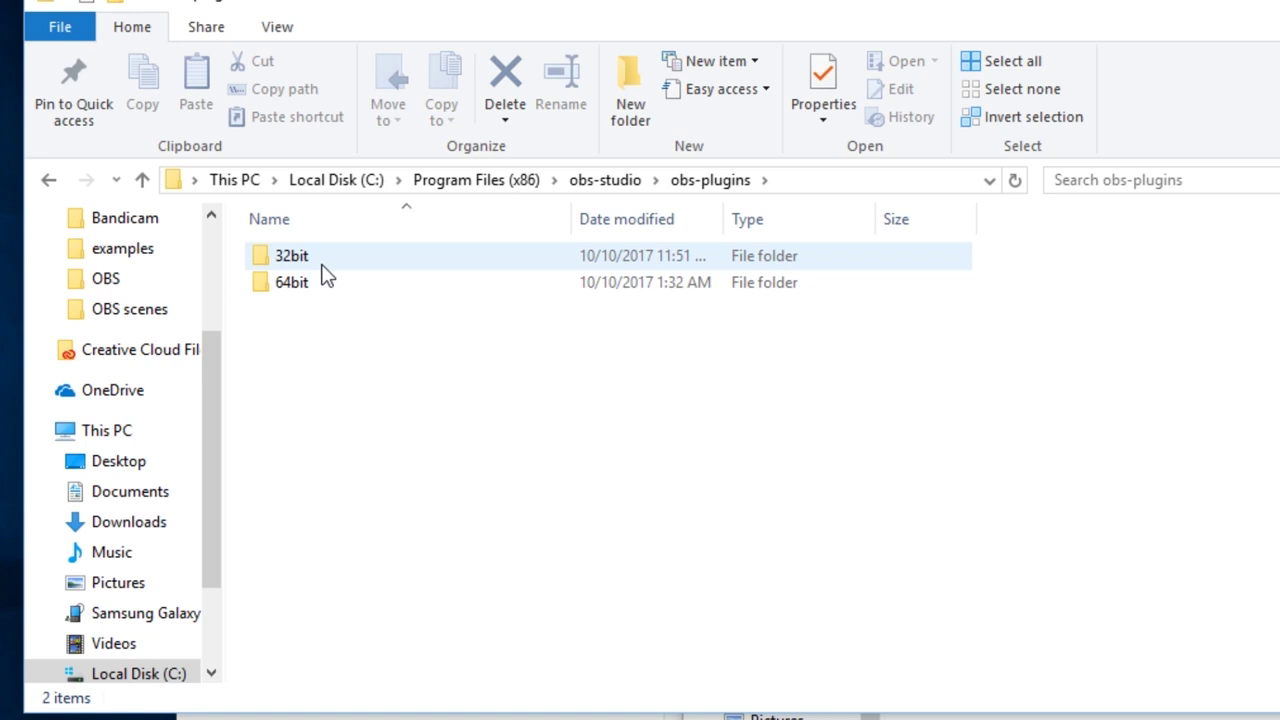
double_click(322, 265)
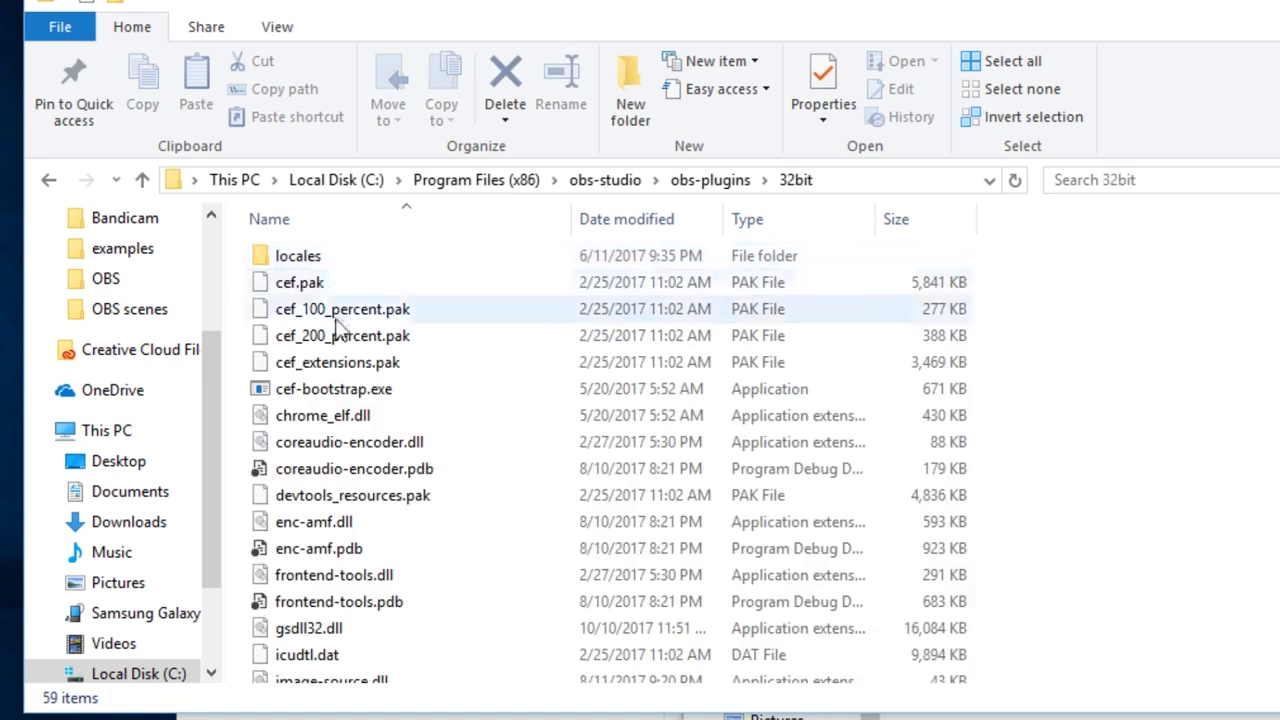
scroll(365, 535, "down", 5)
scroll(360, 535, "down", 4)
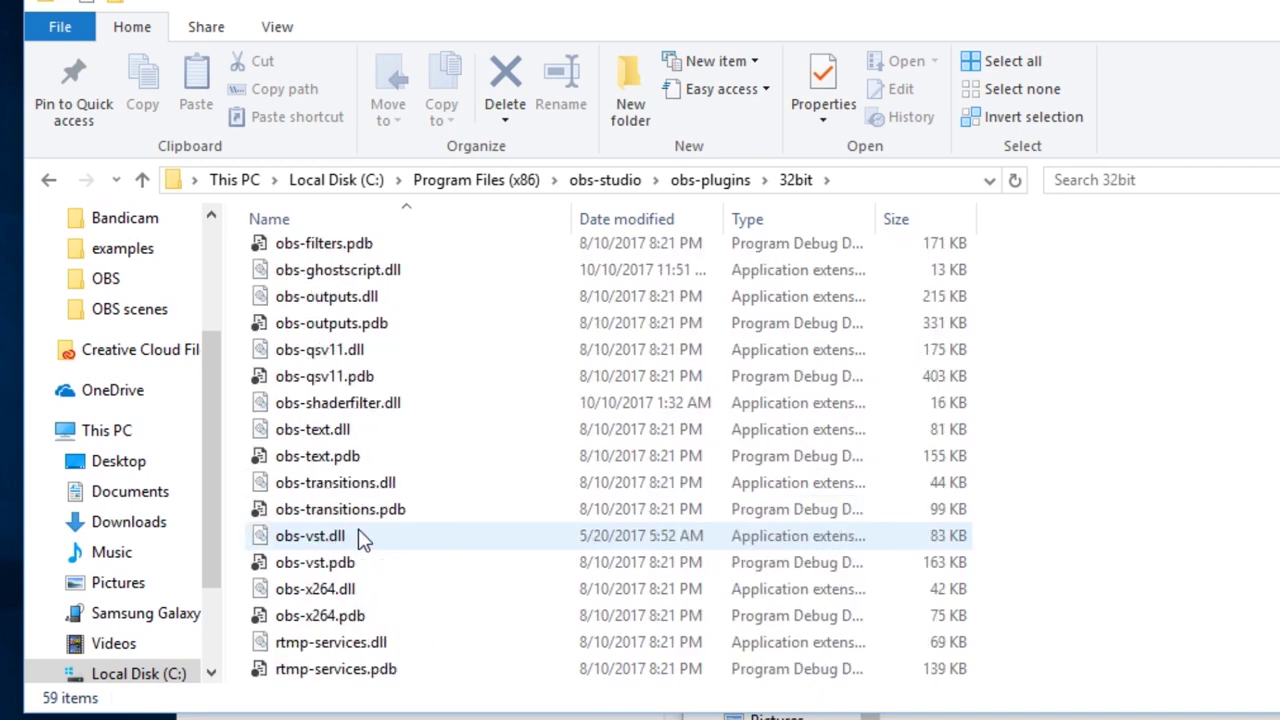
scroll(352, 480, "up", 1)
left_click(405, 333)
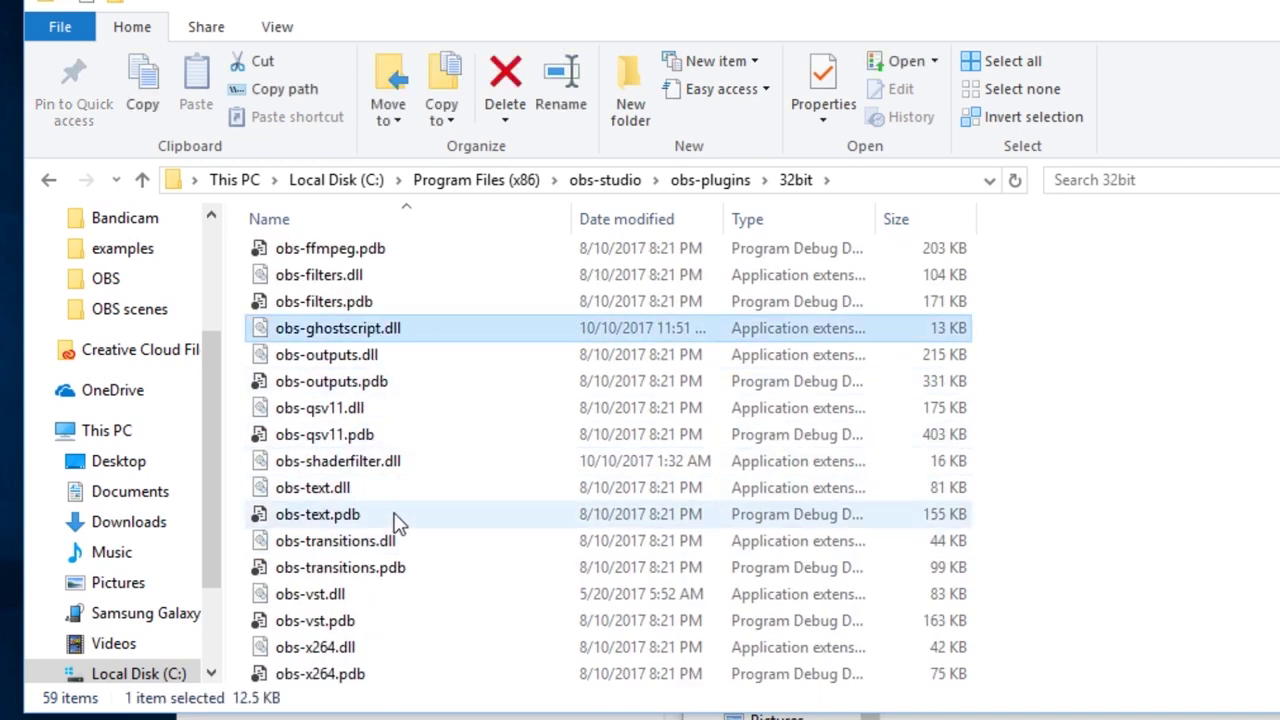
scroll(395, 520, "up", 7)
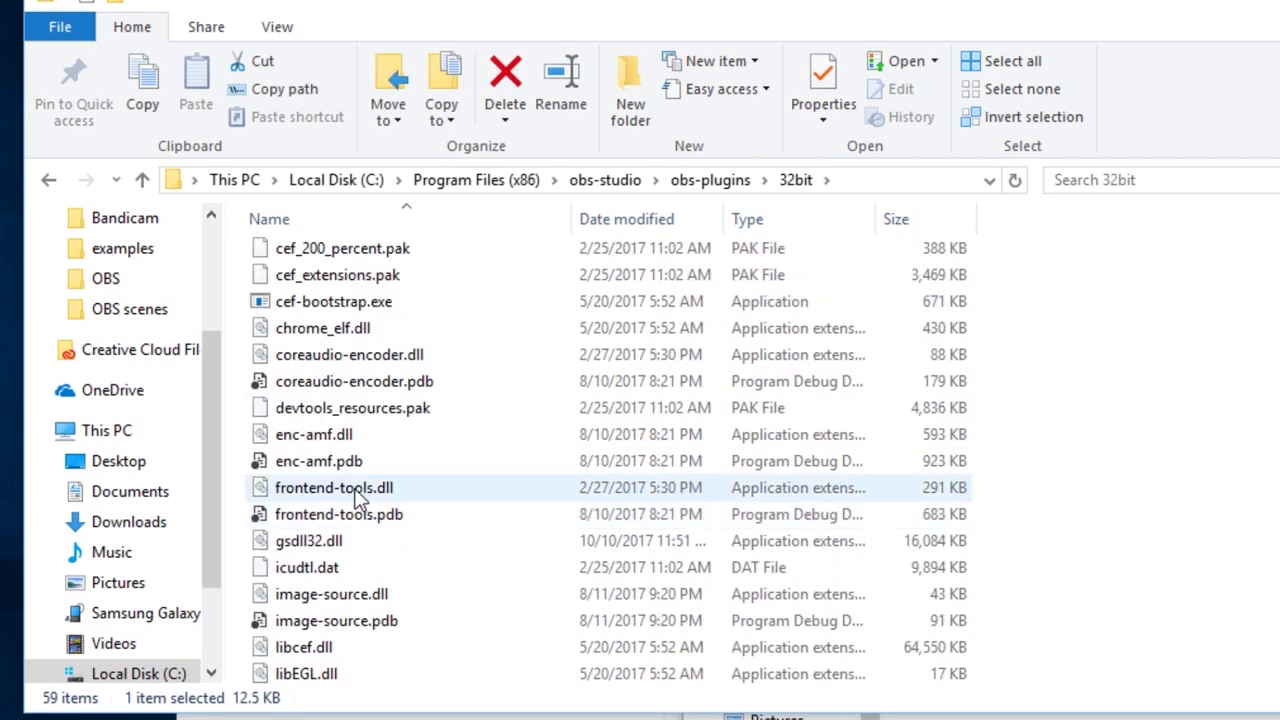
left_click(357, 545)
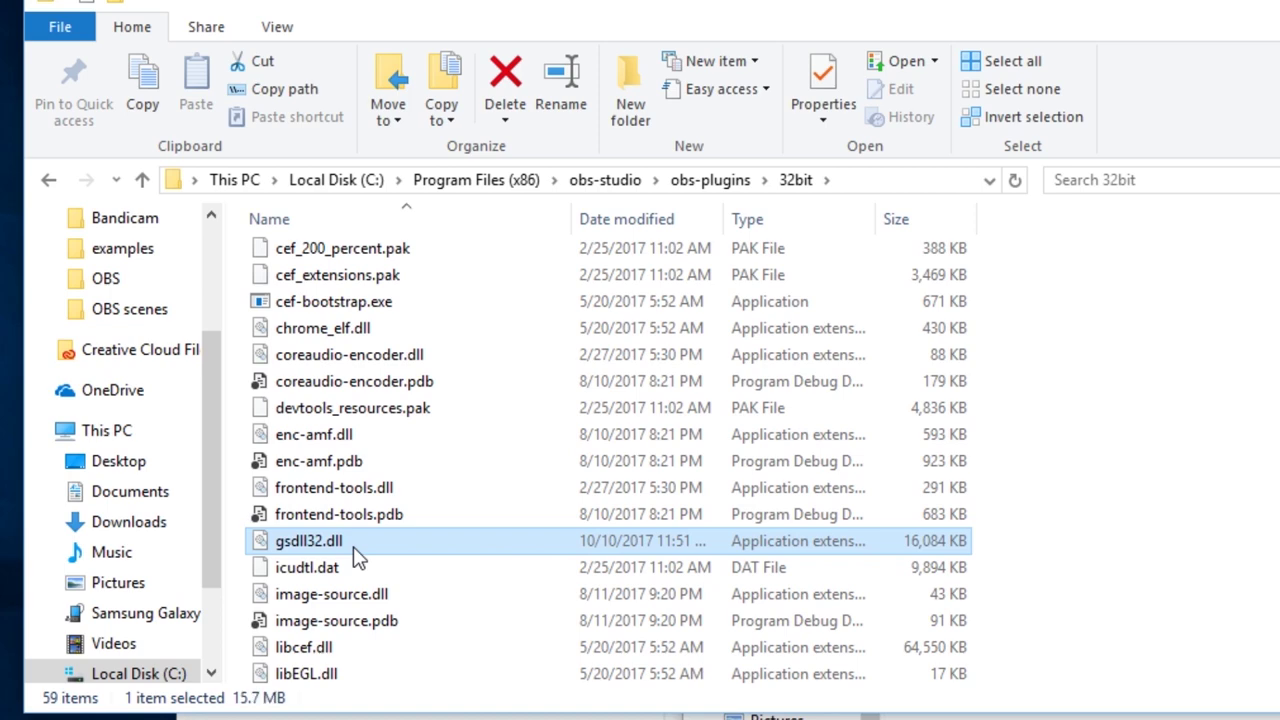
- Confirm gsdll64.dll and obs-ghostscript.dll are in obs-plugins\64bit, then return to Program Files (x86)
left_click(700, 182)
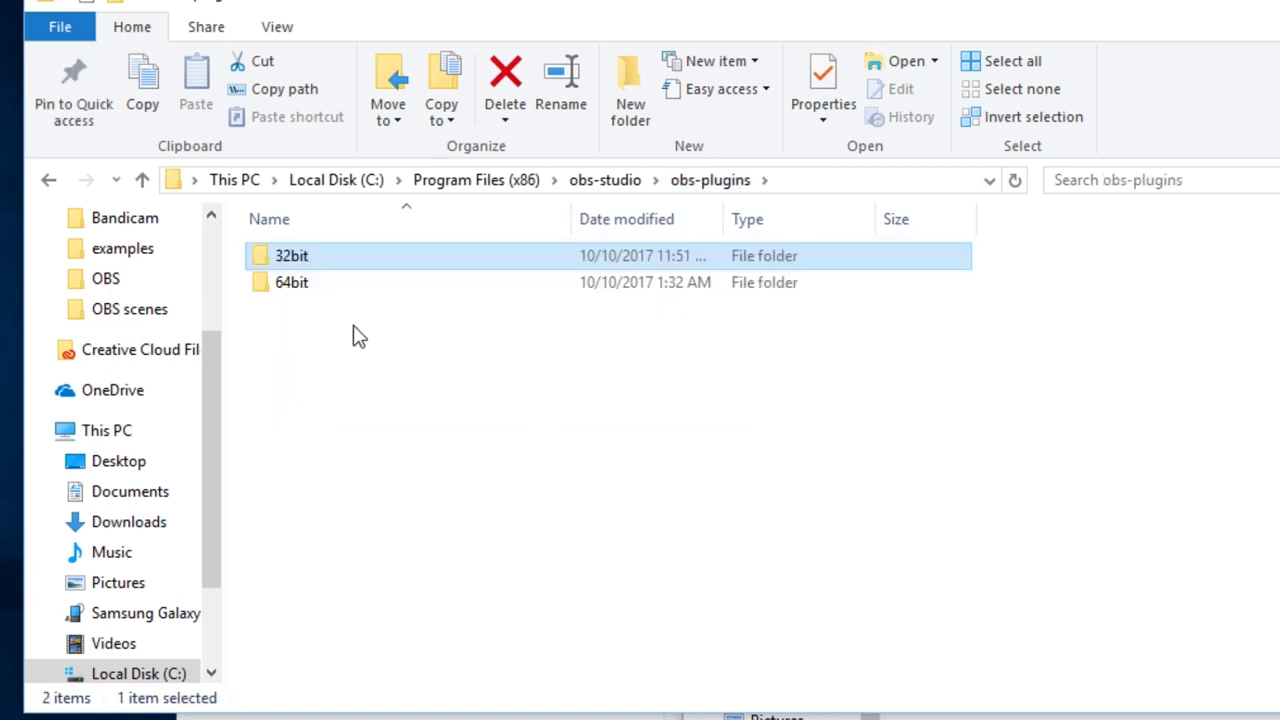
left_click(360, 287)
double_click(360, 287)
scroll(391, 502, "down", 2)
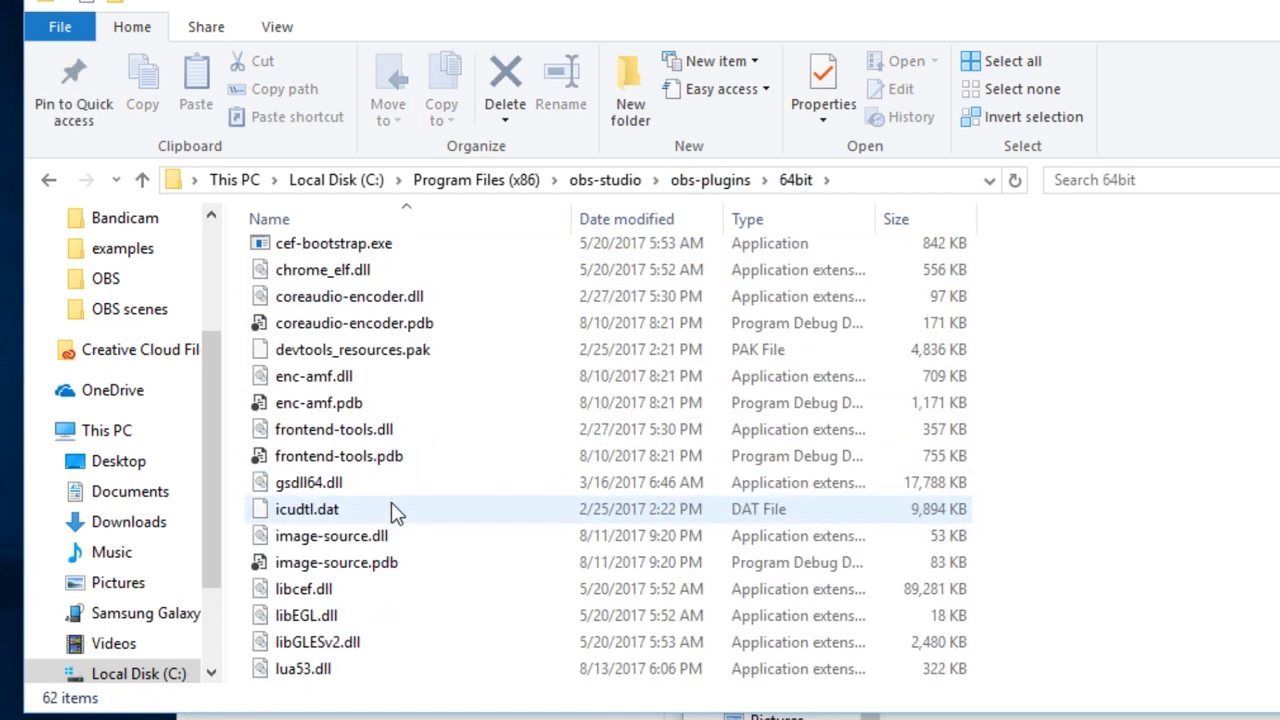
left_click(353, 482)
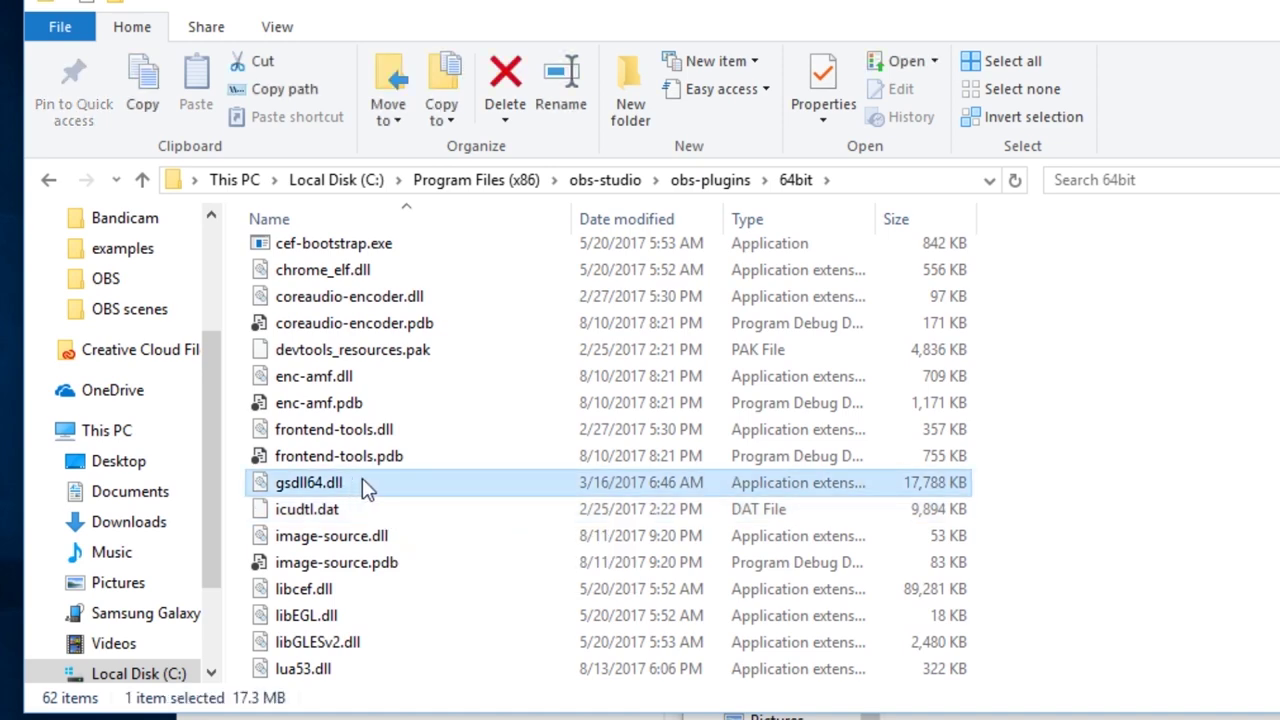
scroll(358, 482, "down", 3)
scroll(363, 482, "down", 3)
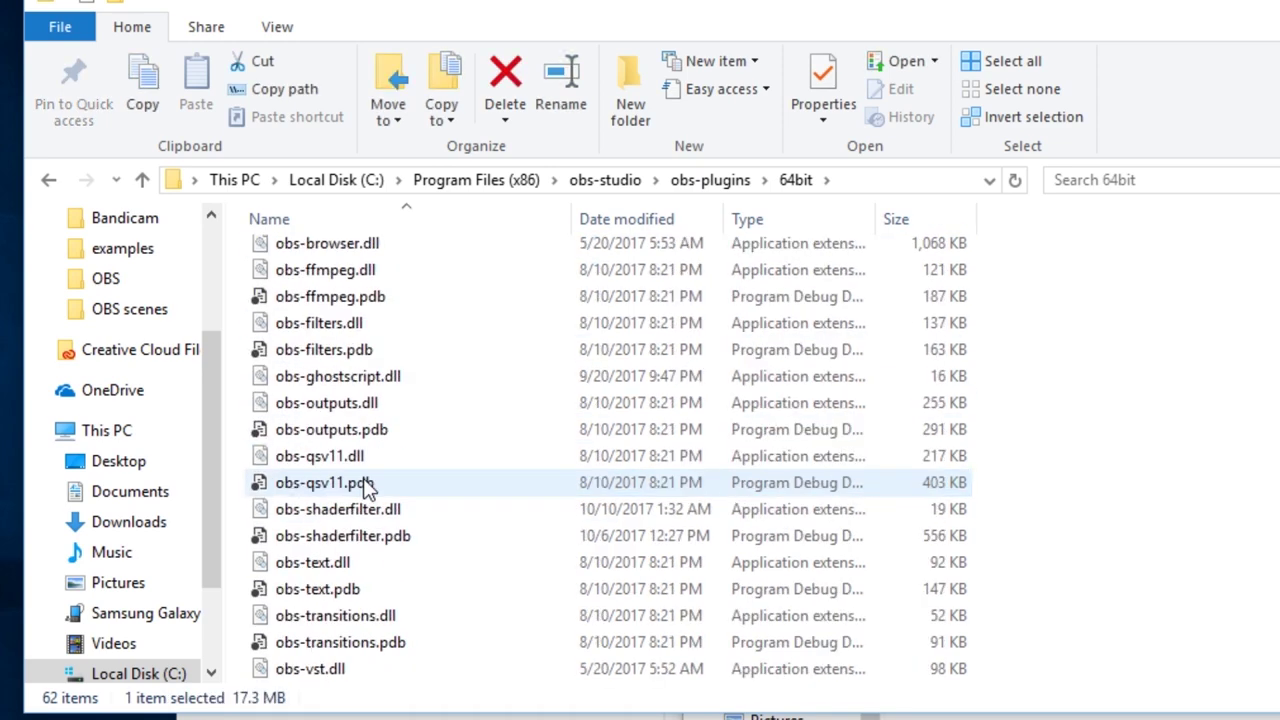
left_click(410, 380)
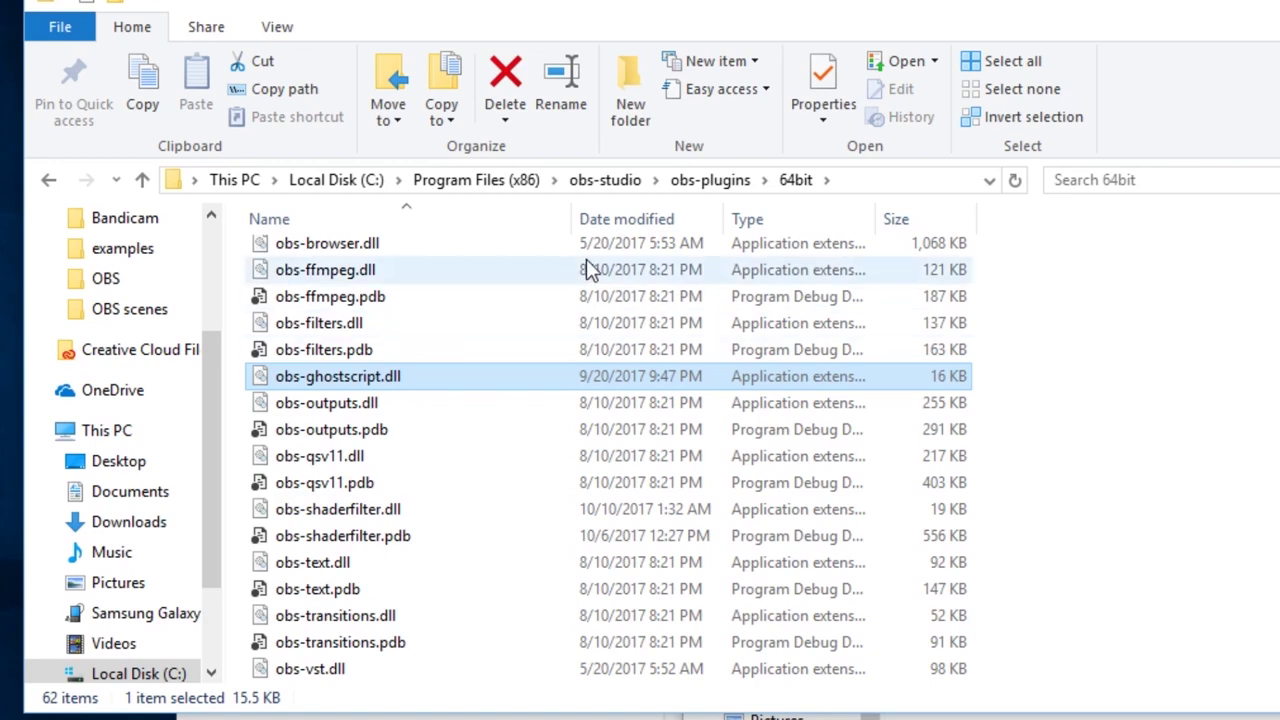
left_click(492, 182)
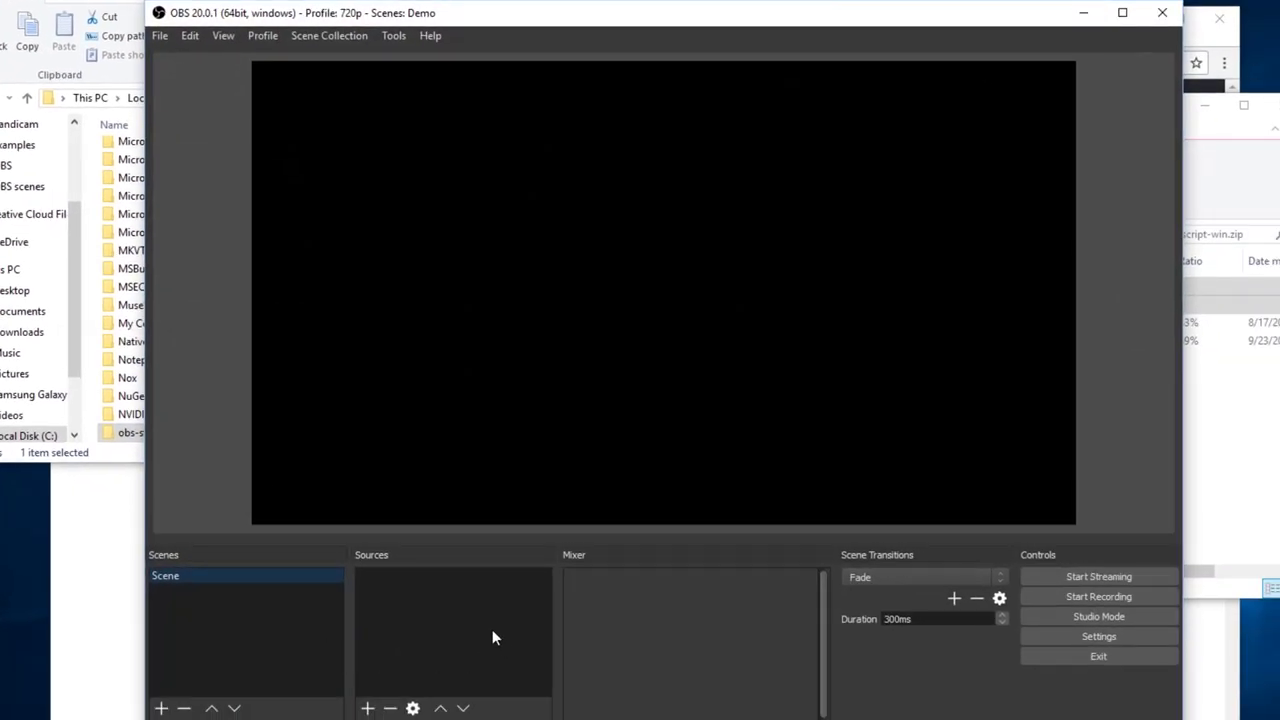
- Add a PDF Document (Ghostscript) source using Downloads\Dragon_Warrior_II_-_Manual_-_NES.pdf, centred in the preview
left_click(368, 708)
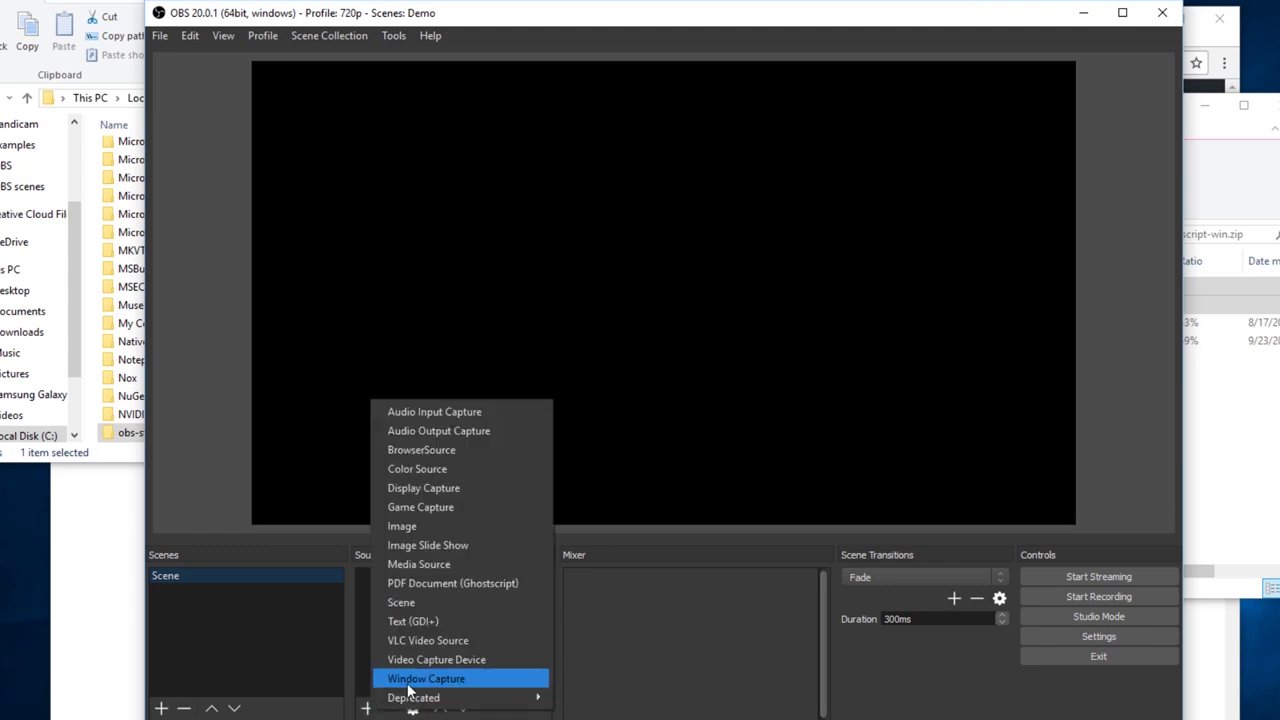
left_click(531, 584)
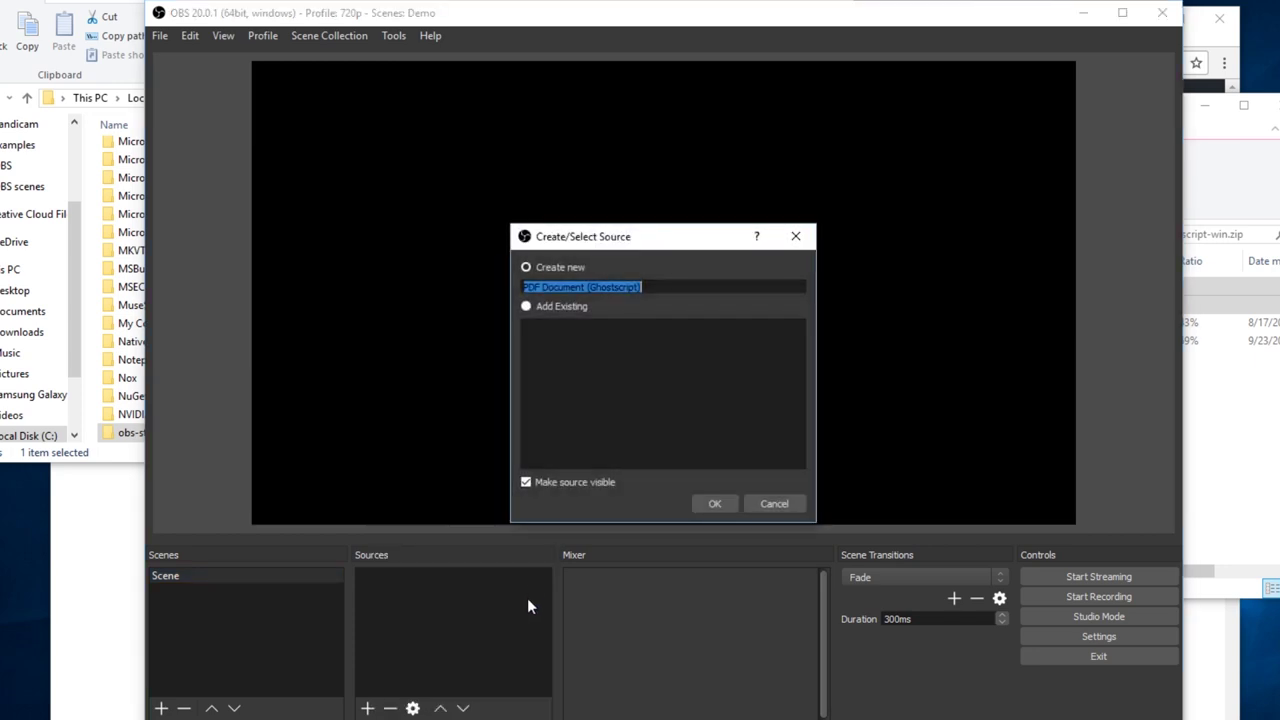
left_click(714, 512)
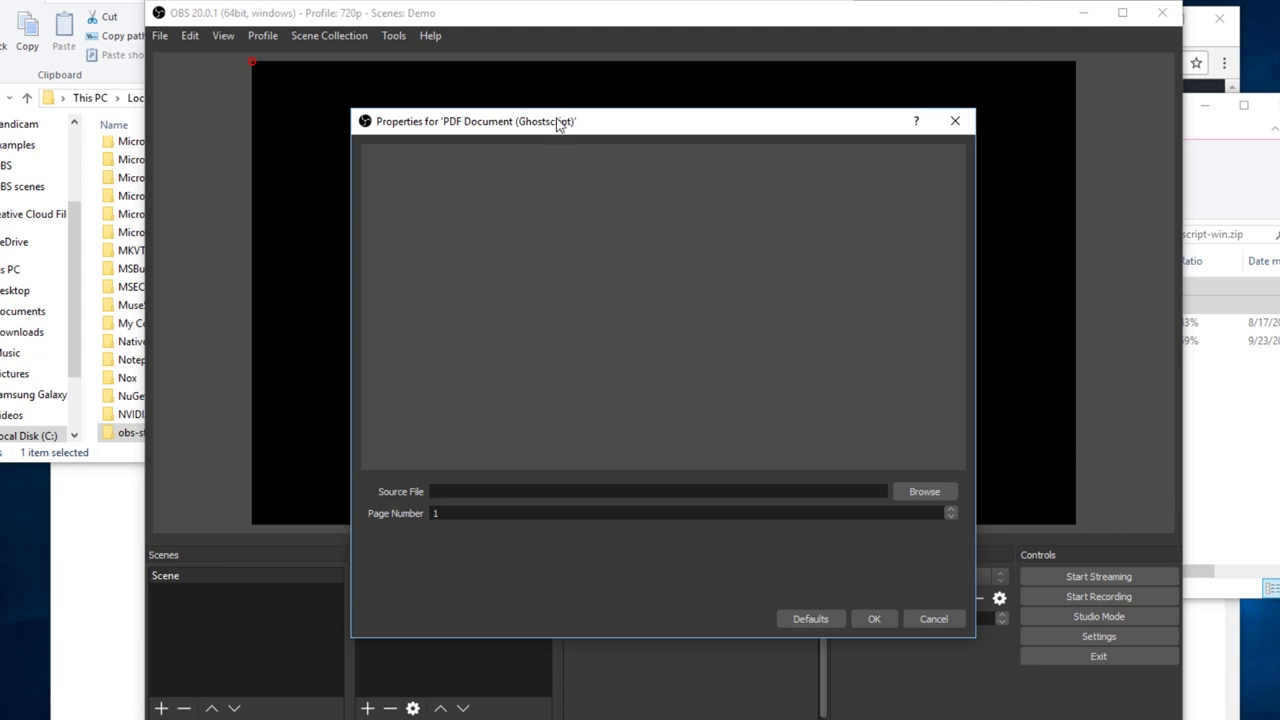
left_click(911, 494)
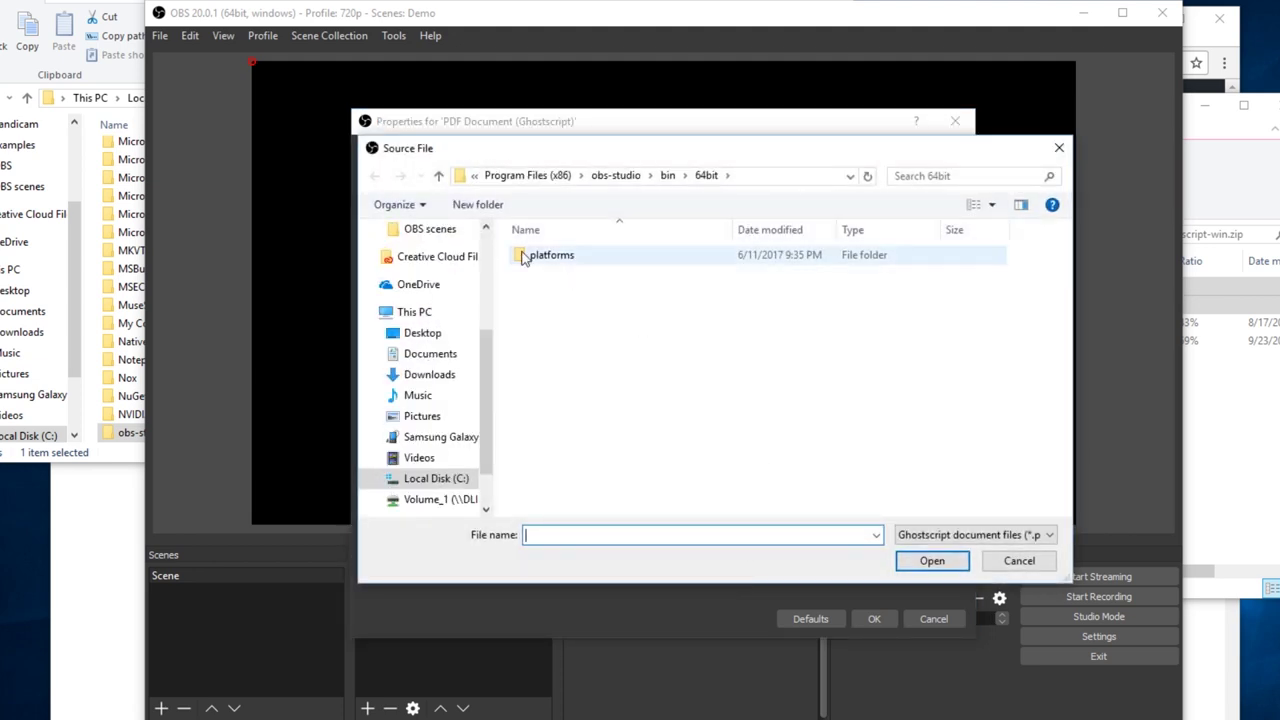
left_click(443, 238)
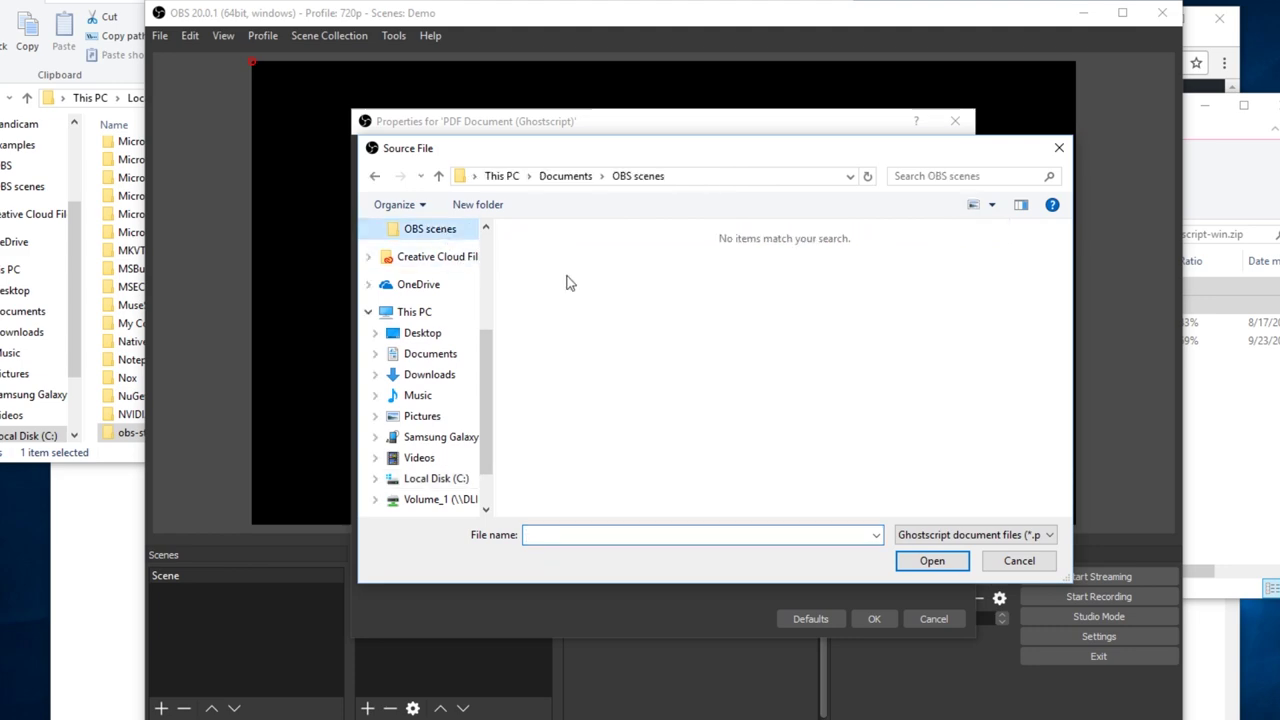
left_click(432, 372)
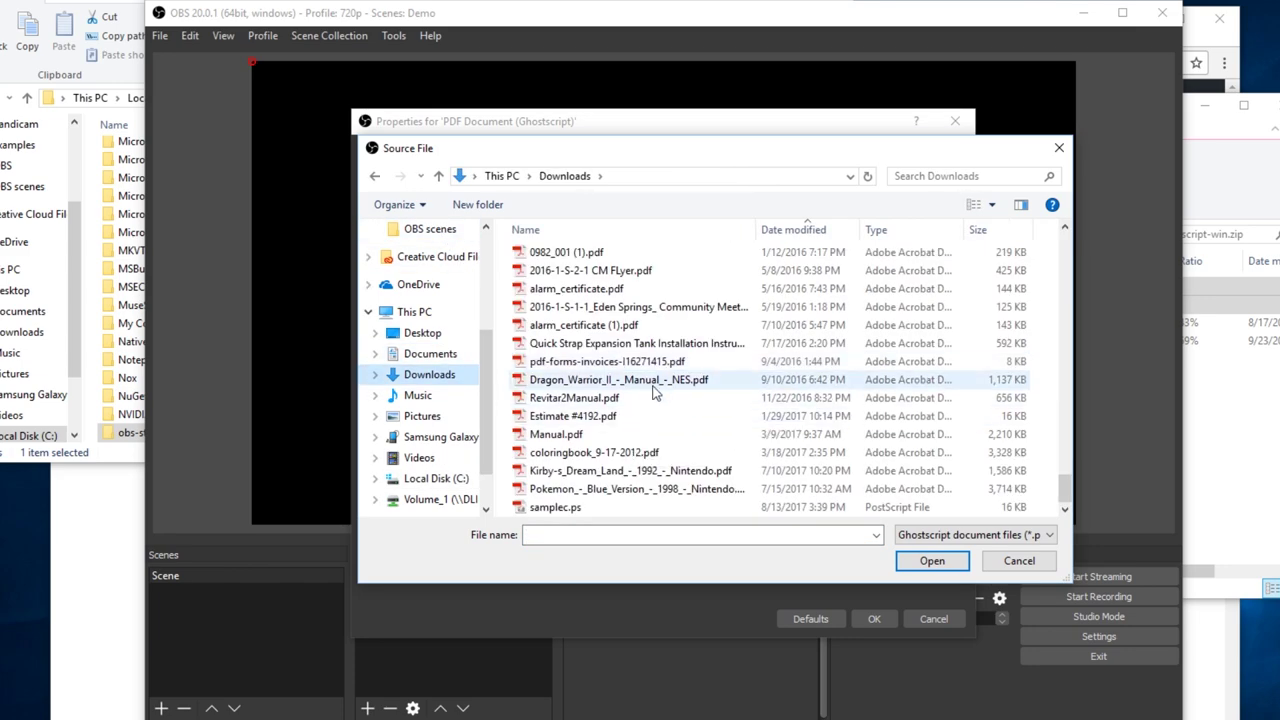
double_click(658, 381)
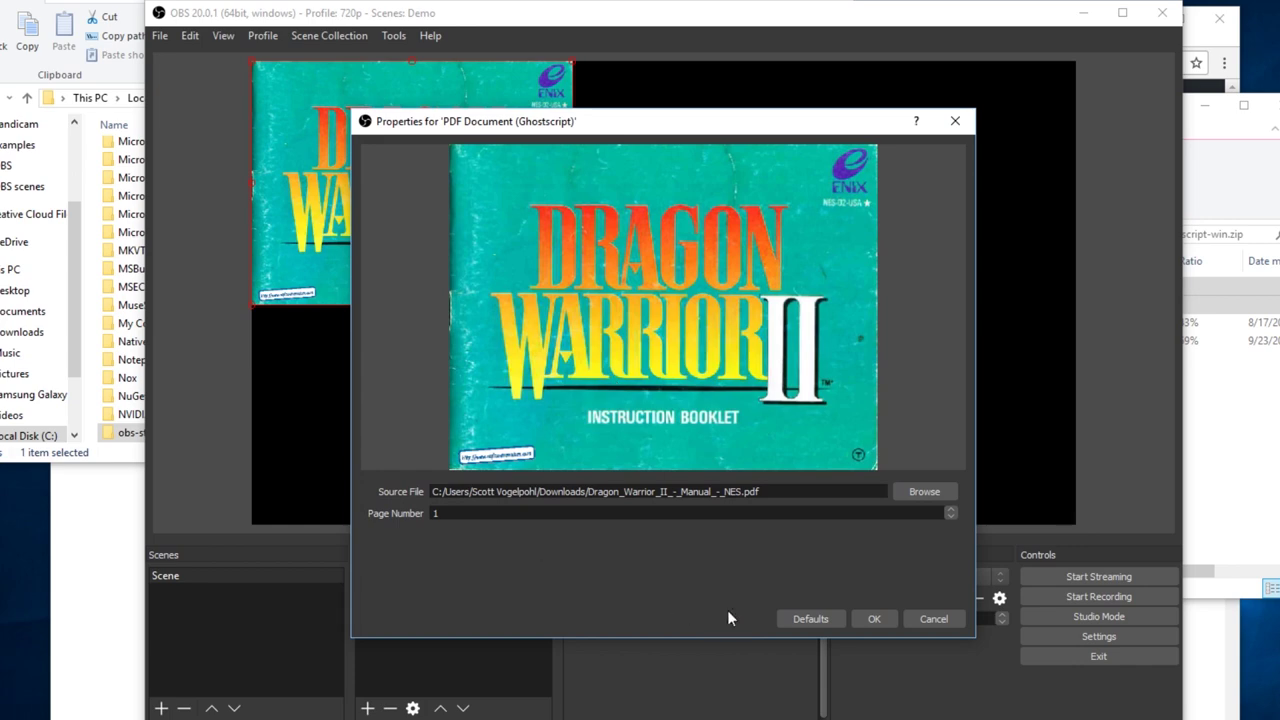
left_click(876, 620)
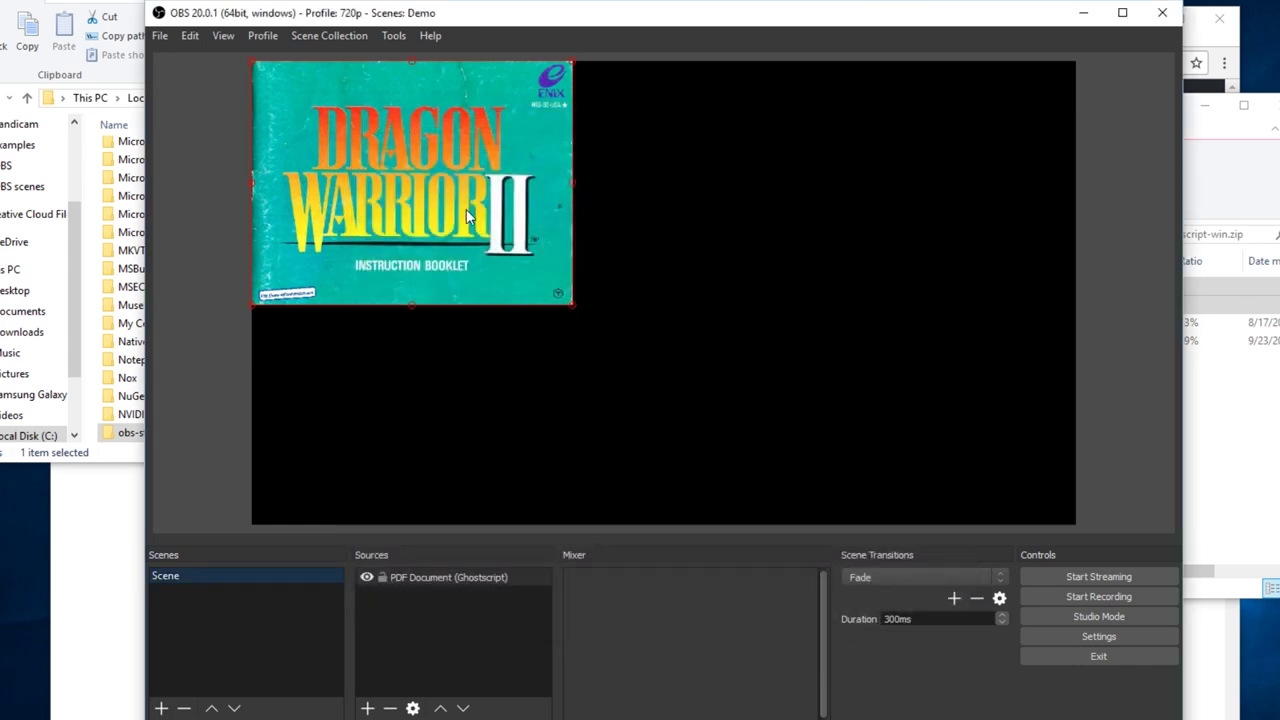
left_click_drag(467, 217, 674, 318)
left_click_drag(649, 268, 591, 282)
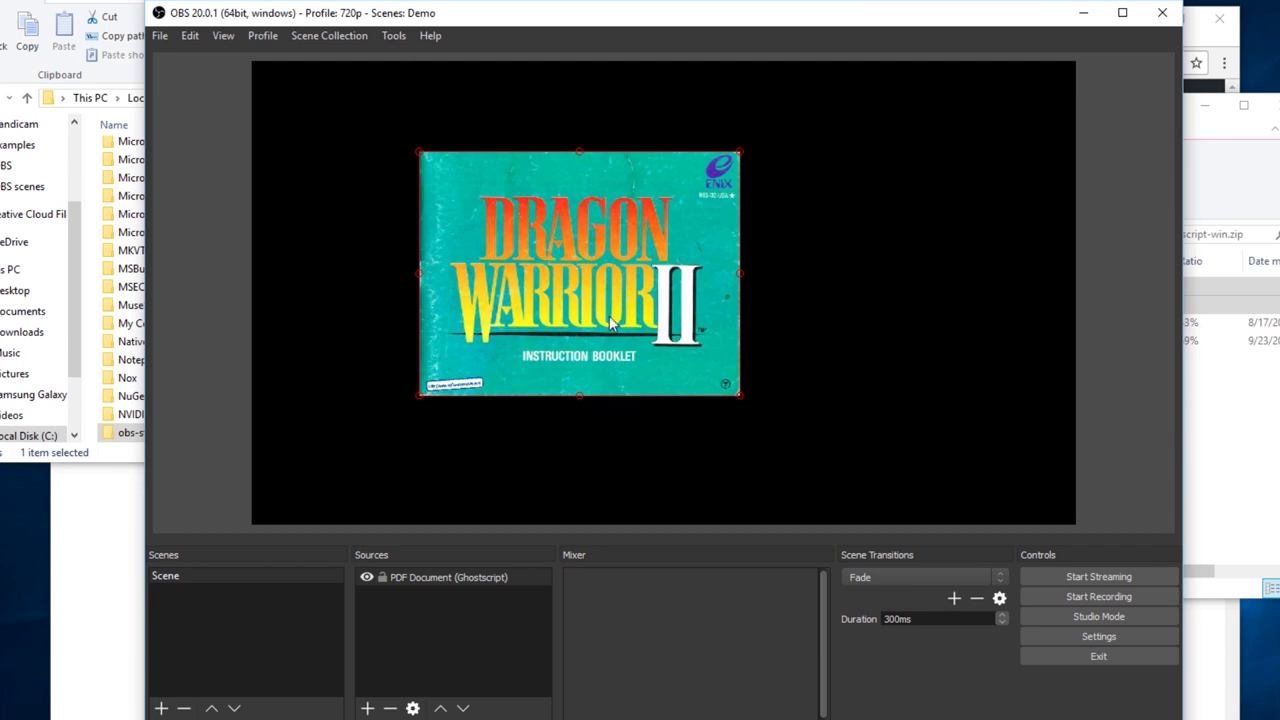
- Open the Interact window for the PDF source and adjust its position and size
right_click(598, 308)
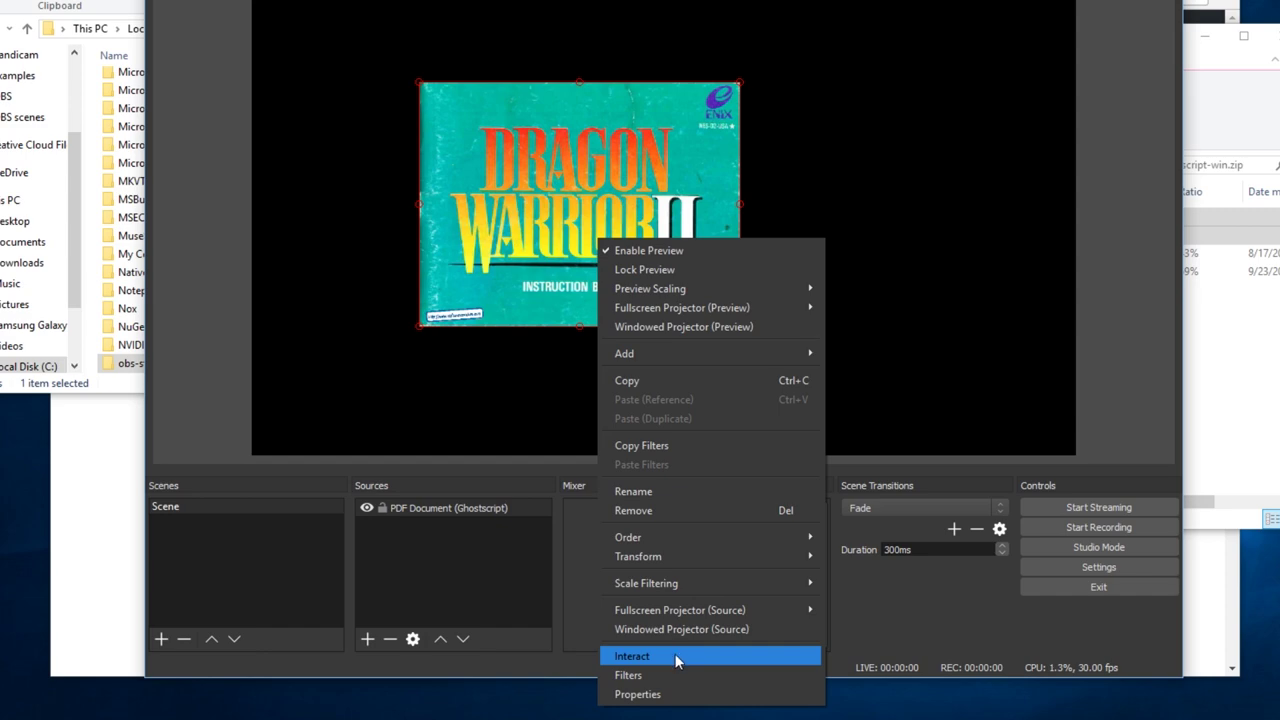
left_click(674, 656)
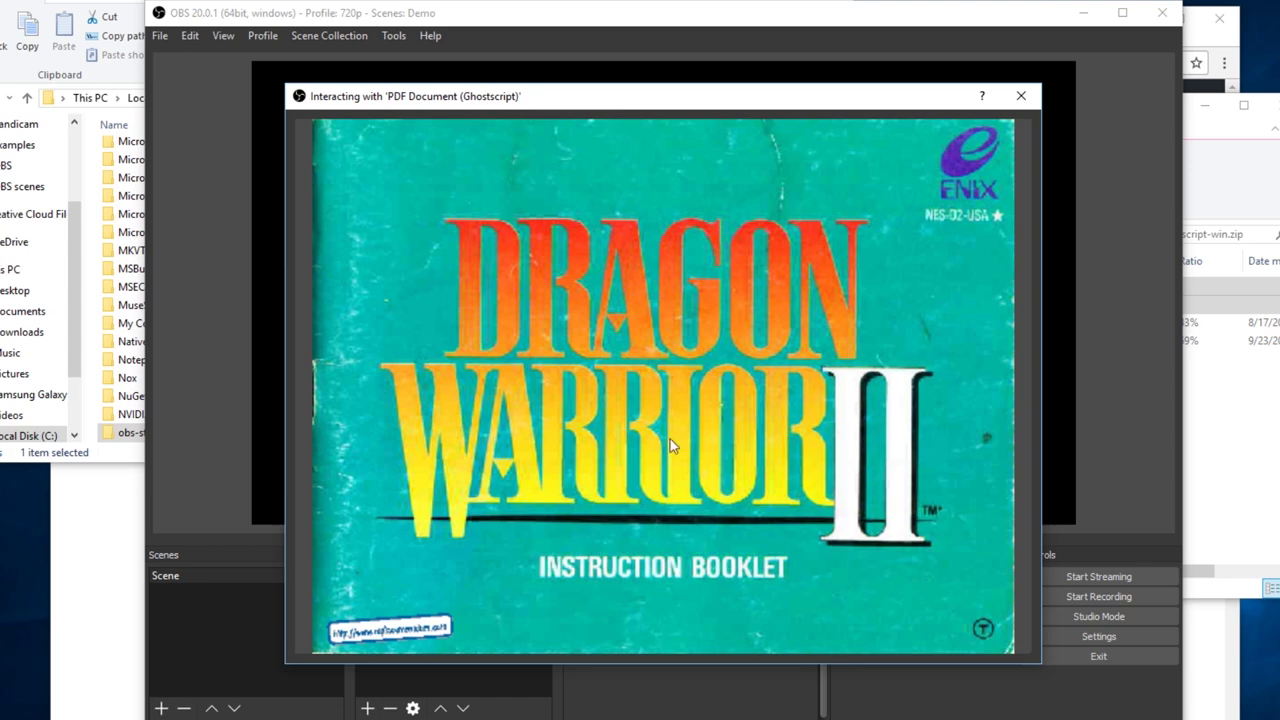
left_click_drag(577, 97, 709, 23)
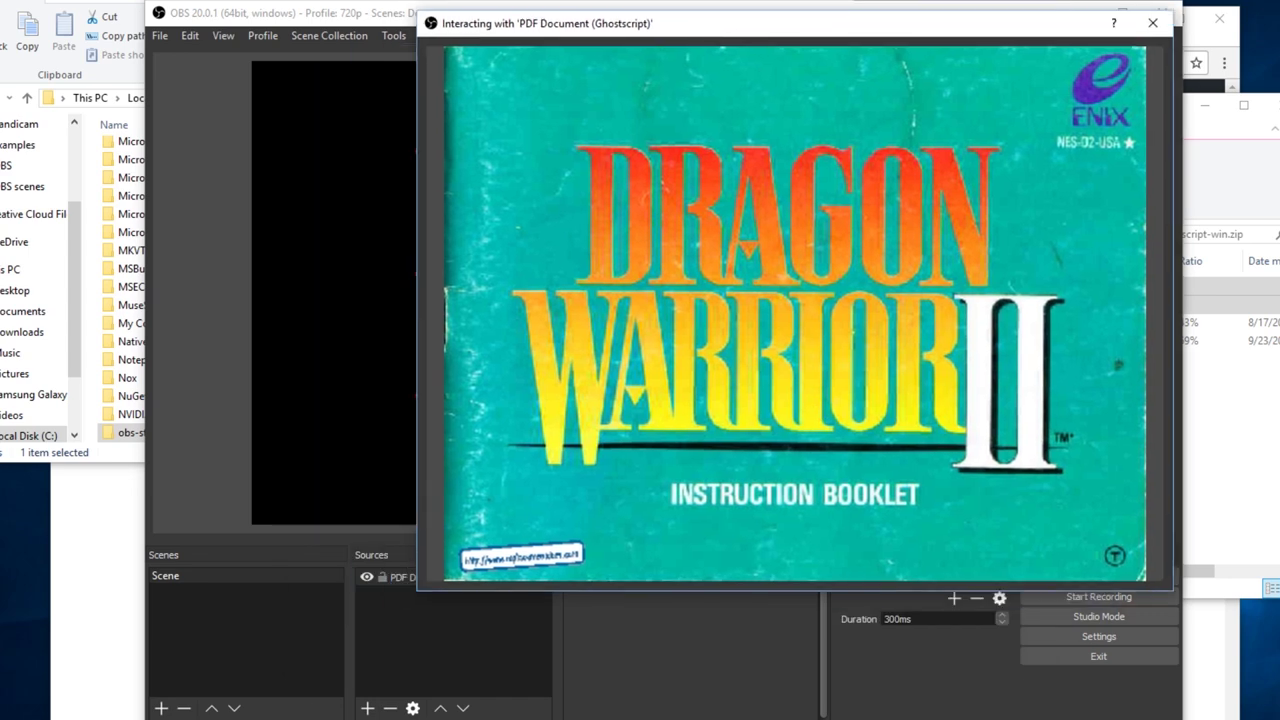
left_click_drag(1165, 590, 1183, 555)
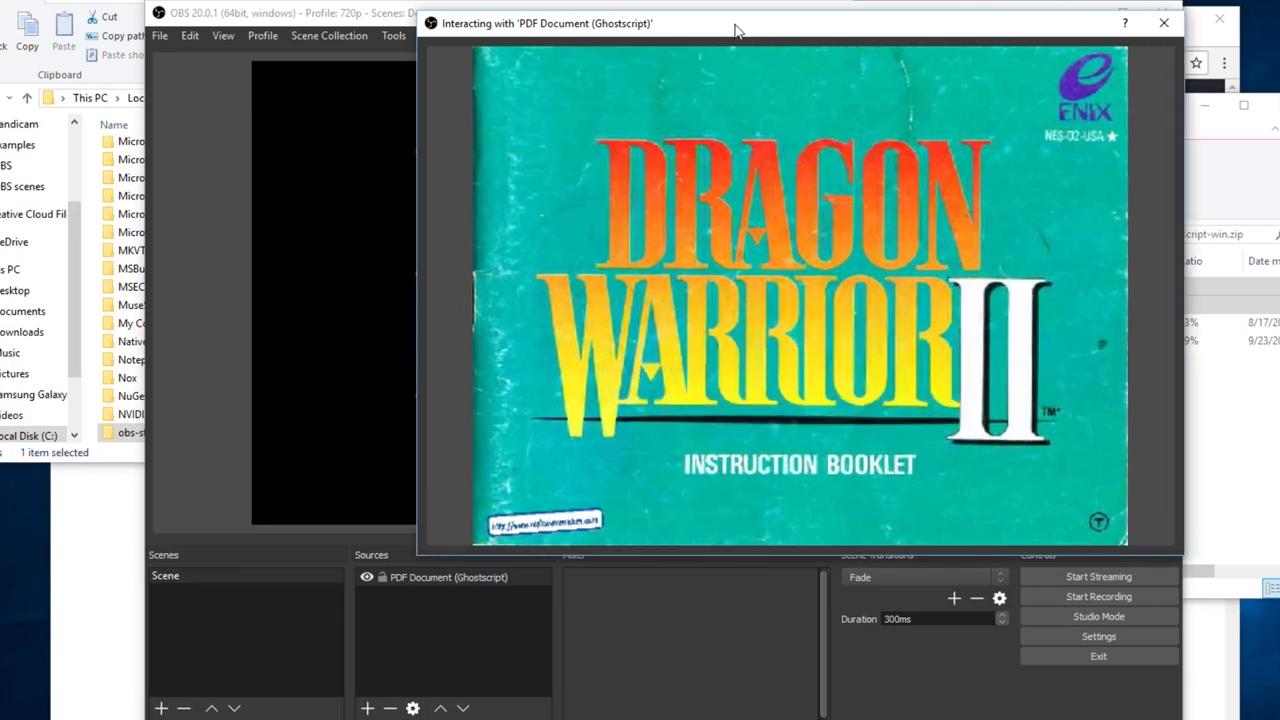
left_click_drag(737, 23, 603, 107)
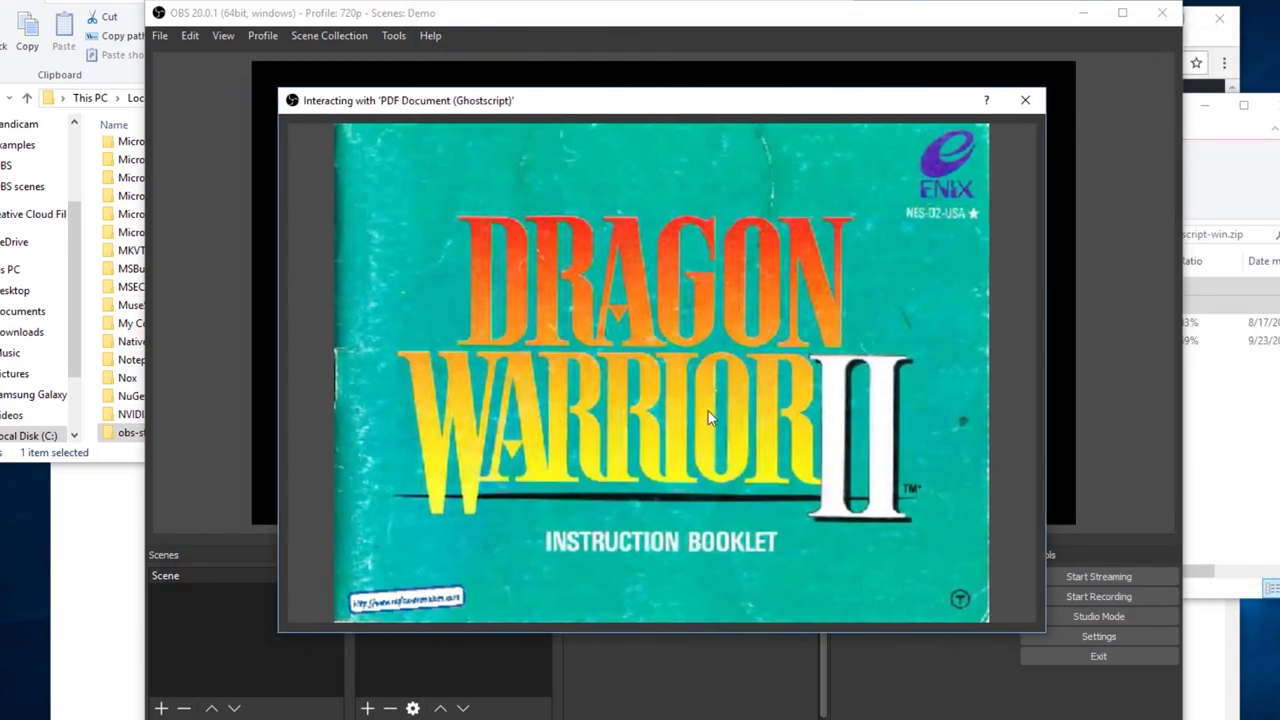
- Flip the manual's pages forward and back, ending on the seal and precautions spread
left_click(667, 395)
left_click(667, 395)
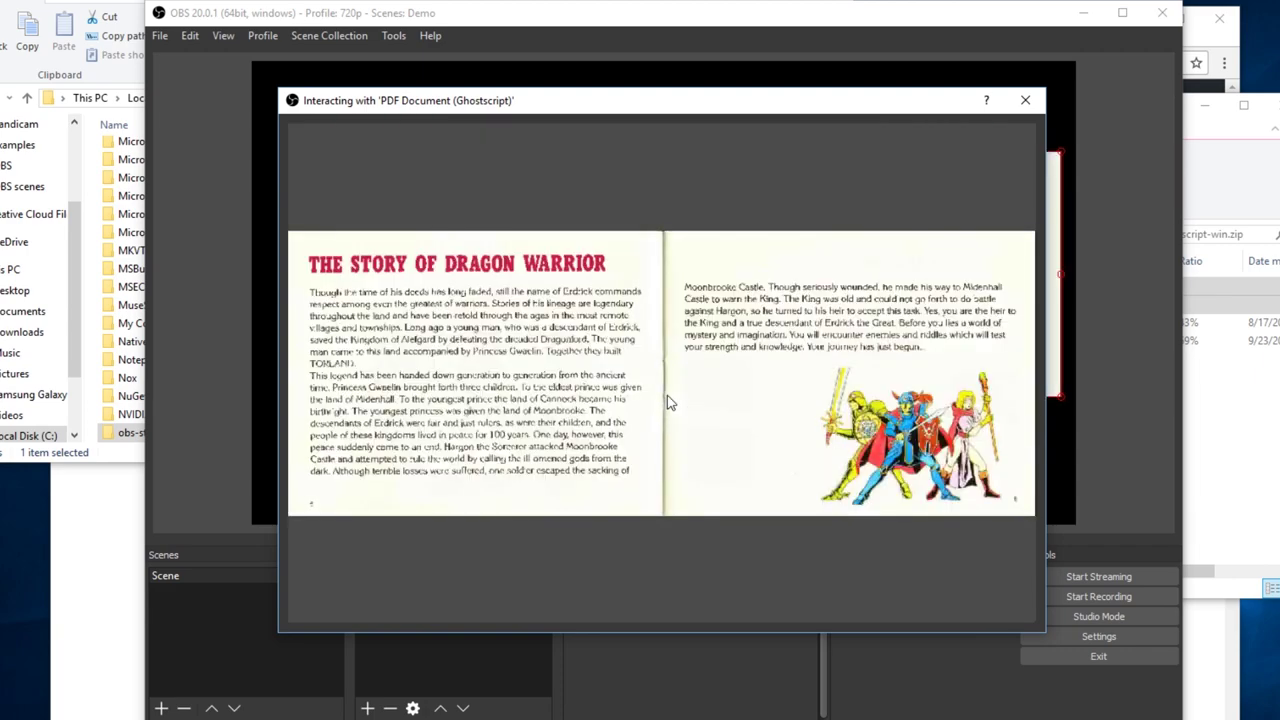
left_click(667, 395)
right_click(667, 395)
right_click(667, 395)
right_click(667, 395)
left_click(667, 395)
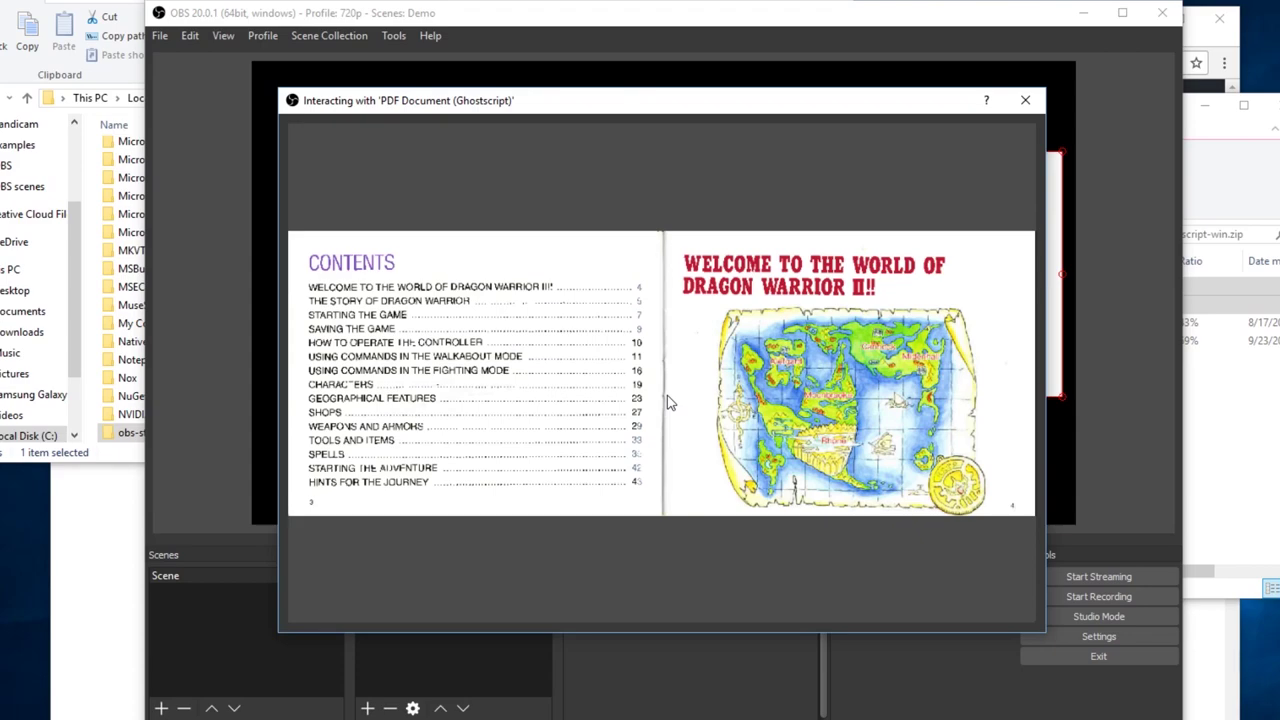
left_click(667, 395)
left_click(667, 395)
right_click(667, 395)
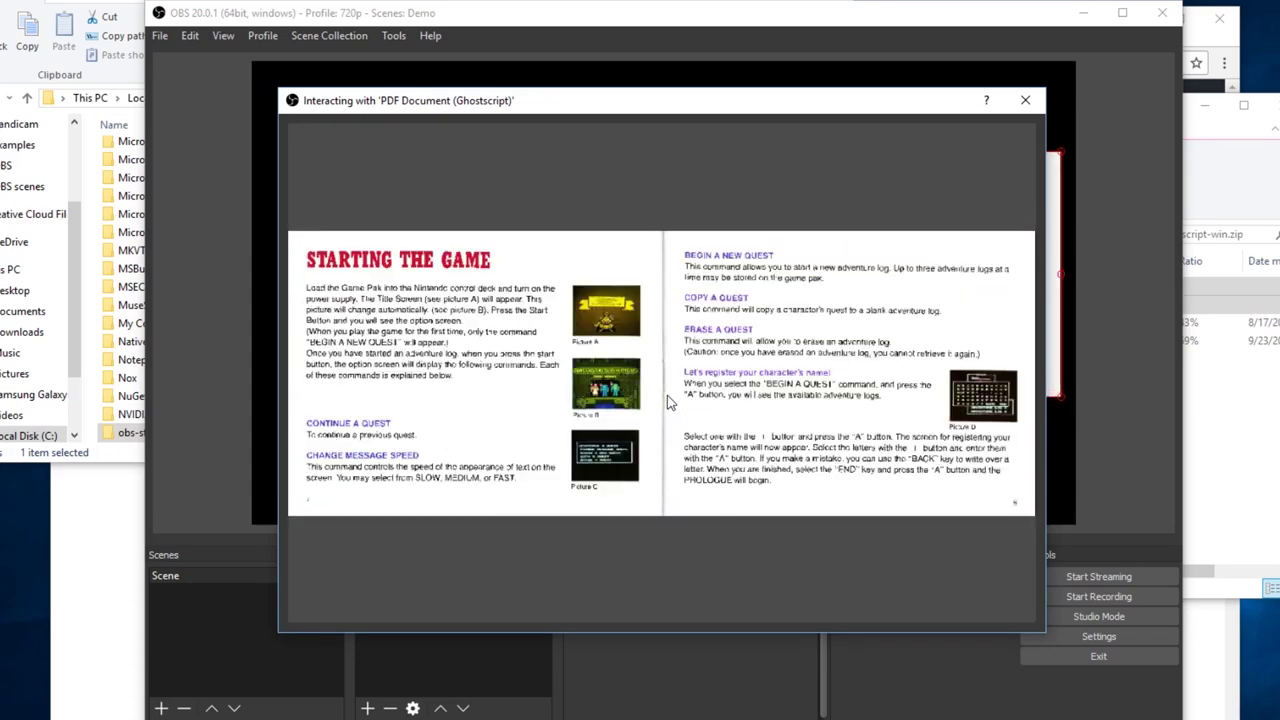
right_click(667, 395)
right_click(667, 395)
right_click(667, 395)
right_click(667, 395)
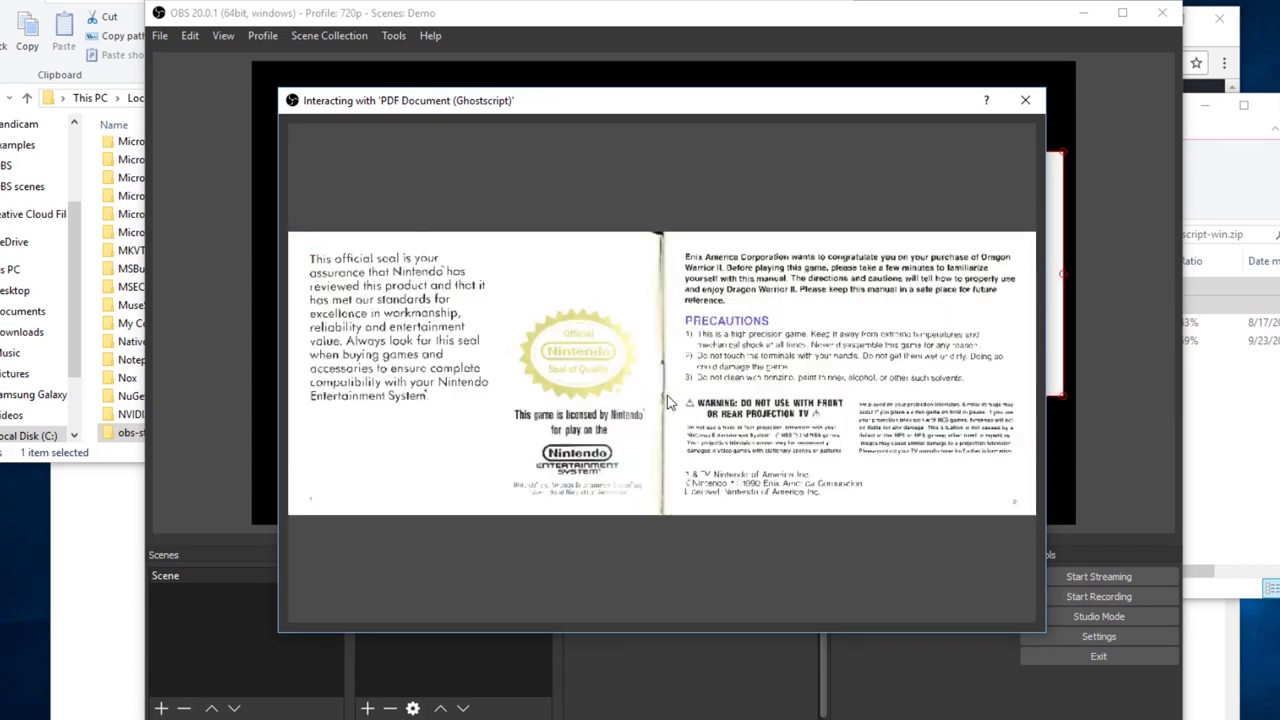
- In Settings > Hotkeys, set the PDF source's Previous Page to Shift + Up and Next Page to Shift + Down
left_click(1036, 100)
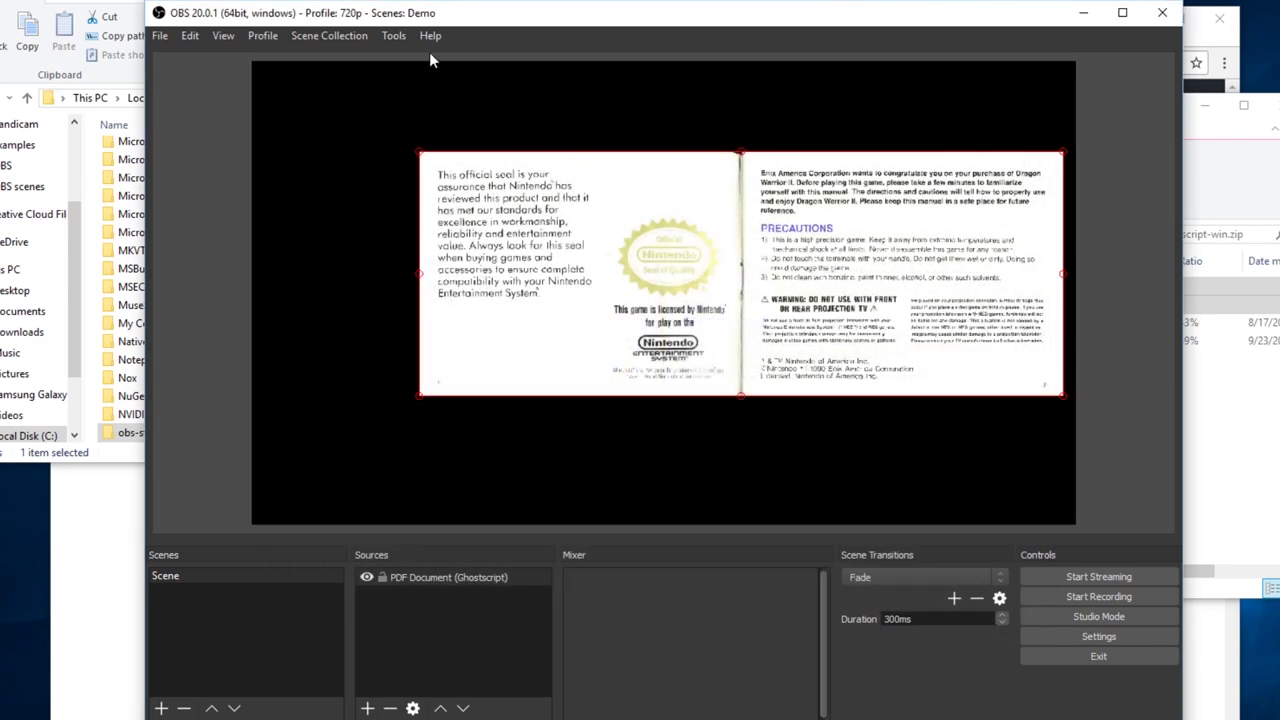
left_click(1115, 635)
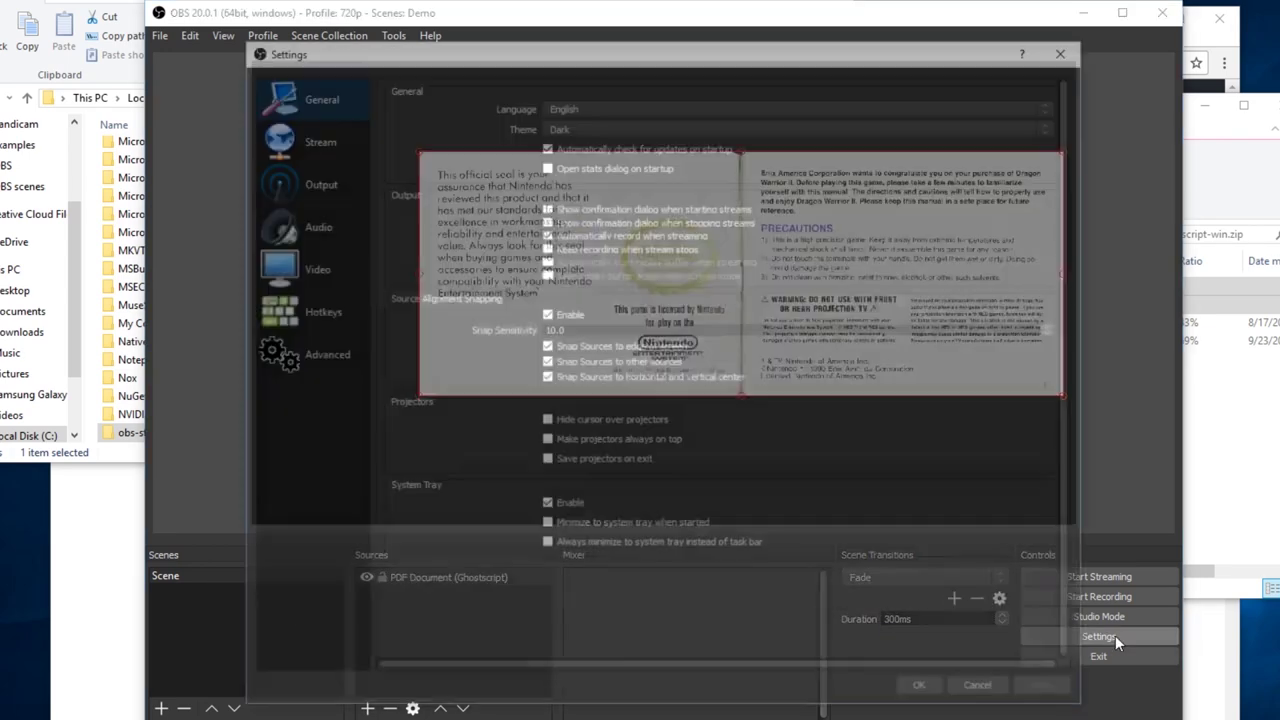
left_click(320, 314)
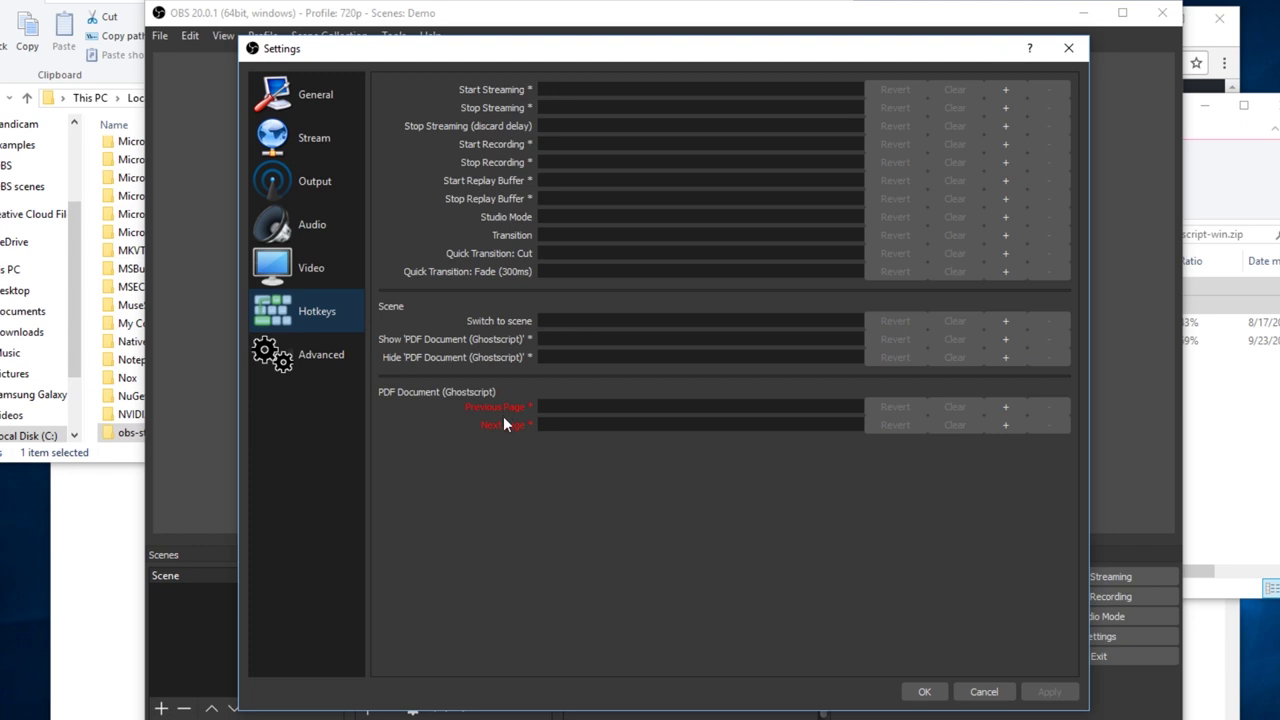
mouse_move(504, 420)
left_click(710, 408)
key("shift")
key("shift+Up")
key("shift")
key("shift+Down")
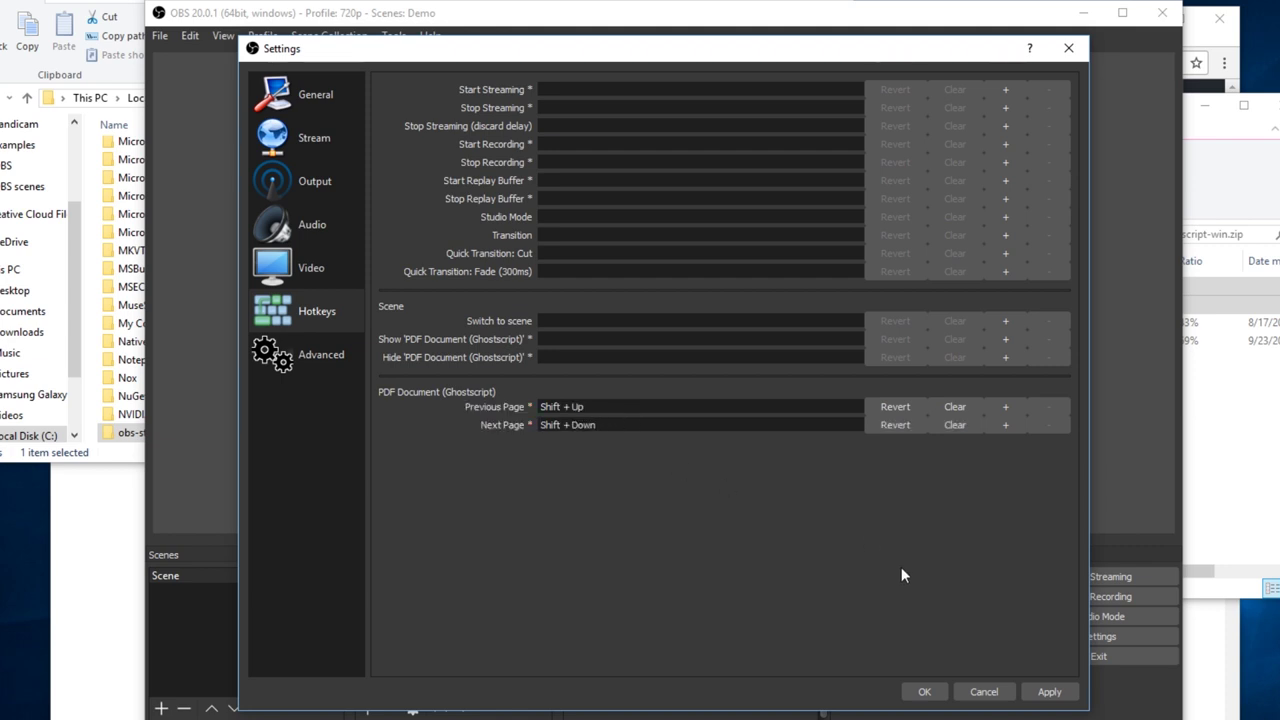
- Apply the hotkeys, then use Shift+Down/Shift+Up to reach the Status, Search, Spell and Item spread
left_click(1049, 691)
left_click(924, 691)
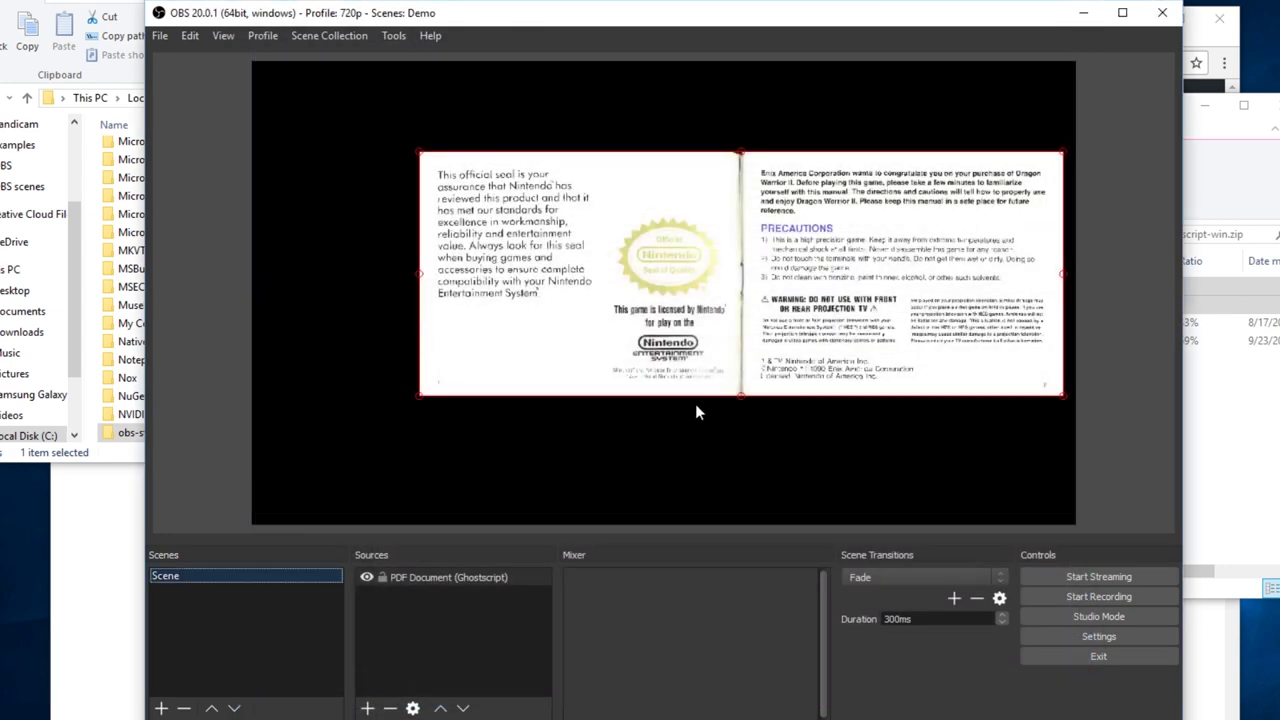
key("shift+Down")
key("shift+Up")
key("shift+Up")
key("shift+Up")
key("shift+Down")
key("shift+Down")
key("shift+Down")
key("shift+Down")
key("shift+Down")
key("shift+Up")
key("shift+Up")
key("shift+Up")
key("shift+Down")
key("shift+Down")
key("shift+Up")
key("shift+Down")
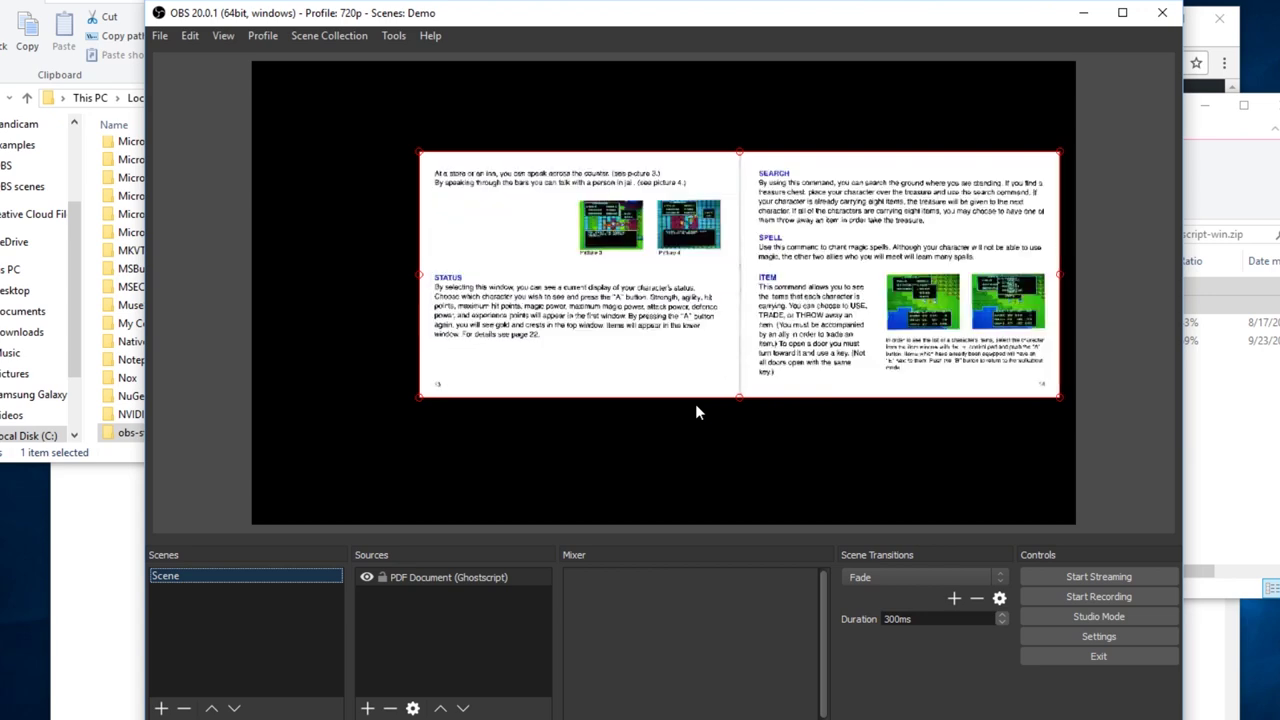
key("shift+Down")
key("shift+Down")
key("shift+Down")
key("shift+Up")
key("shift+Up")
key("shift+Up")
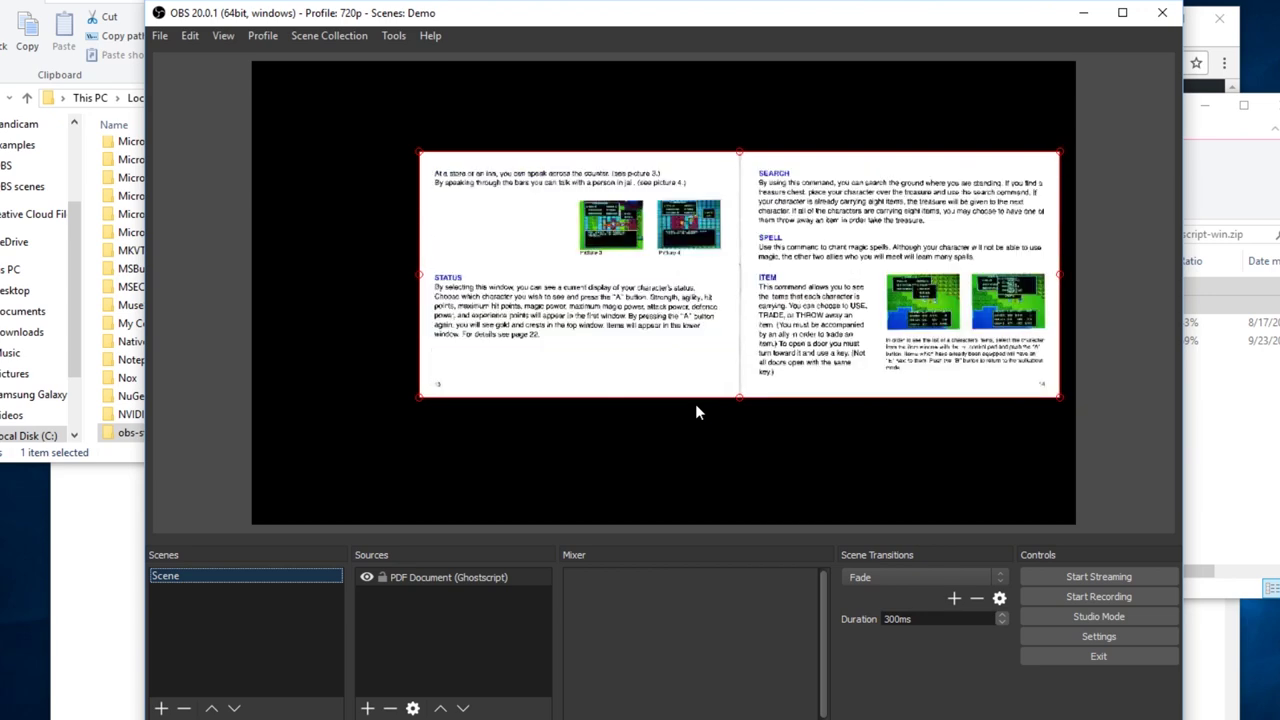